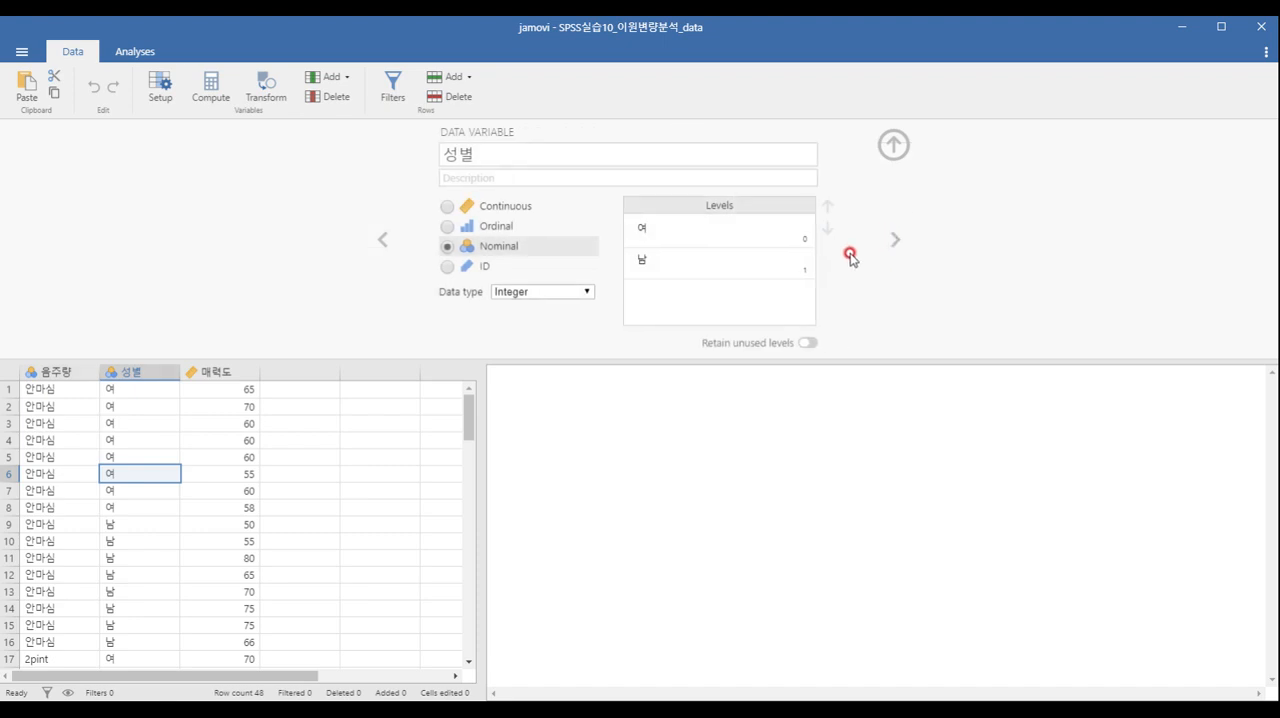
# Check the variable settings of 매력도 and close the variable editor.
pyautogui.click(894, 242)
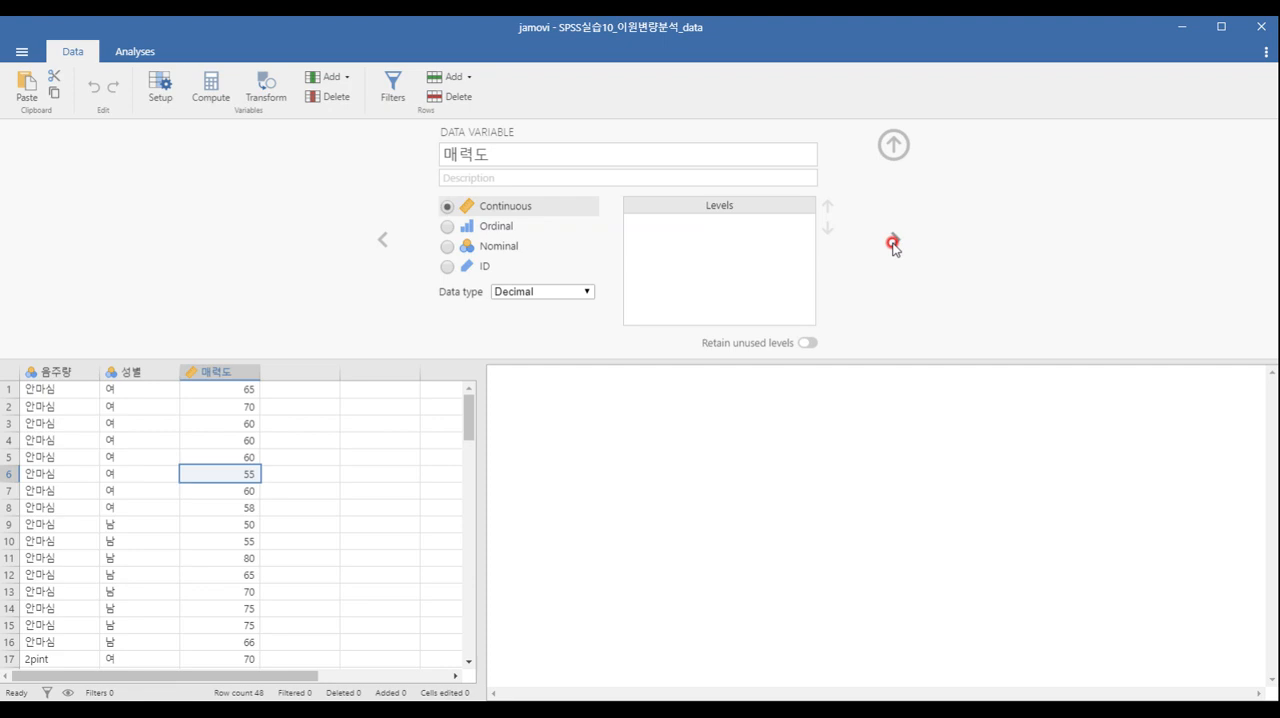
pyautogui.click(891, 145)
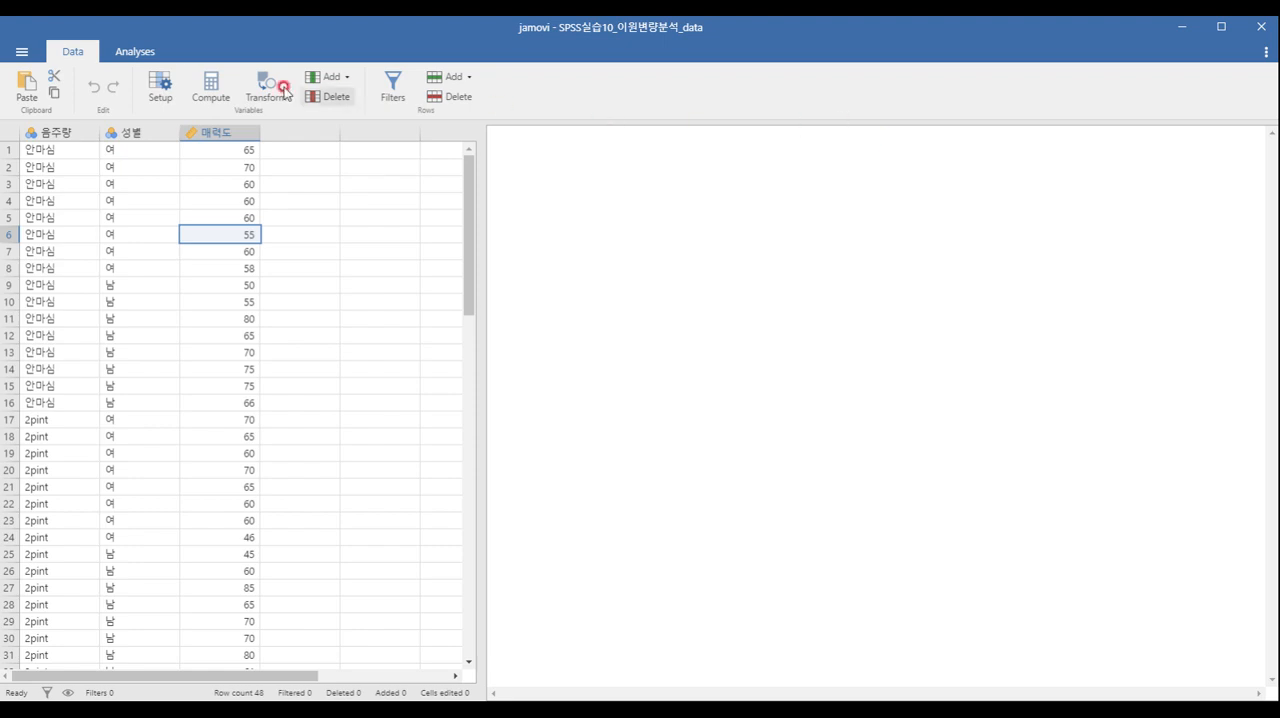
# Create a Descriptives analysis of 매력도, split by 성별 and 음주량.
pyautogui.click(134, 51)
pyautogui.click(47, 92)
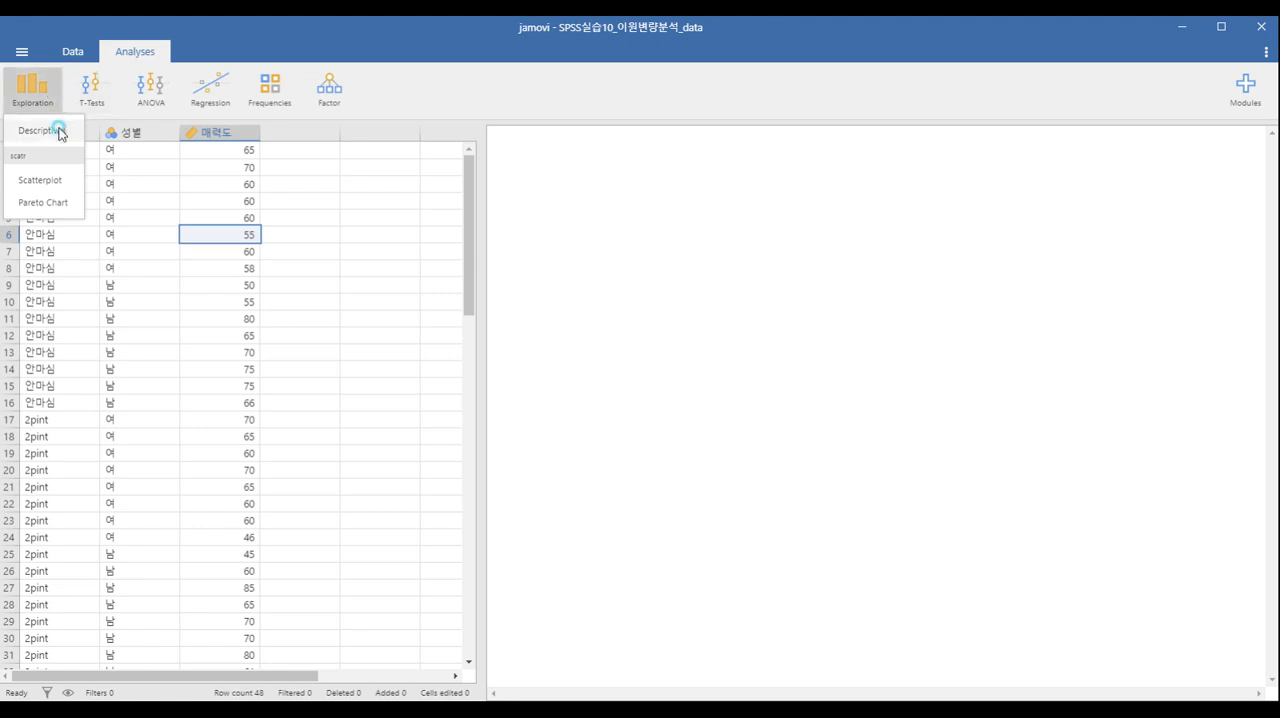
pyautogui.click(59, 130)
pyautogui.click(67, 216)
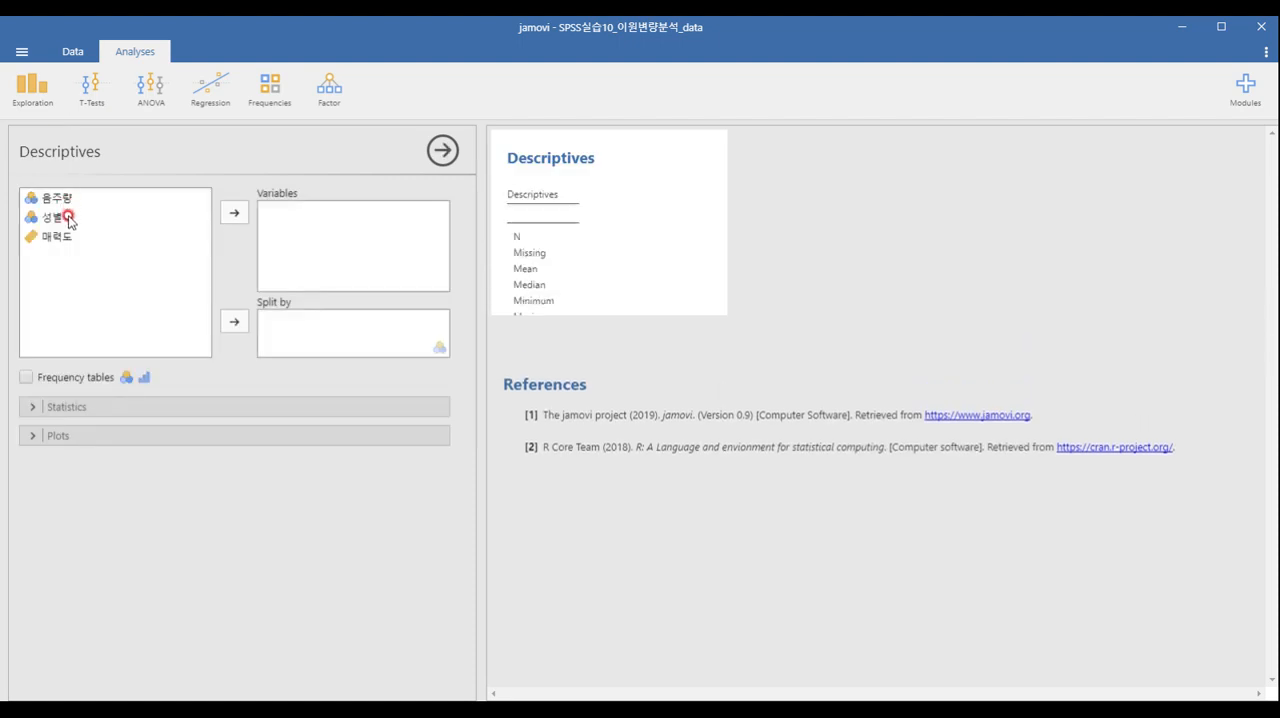
pyautogui.click(234, 321)
pyautogui.click(160, 200)
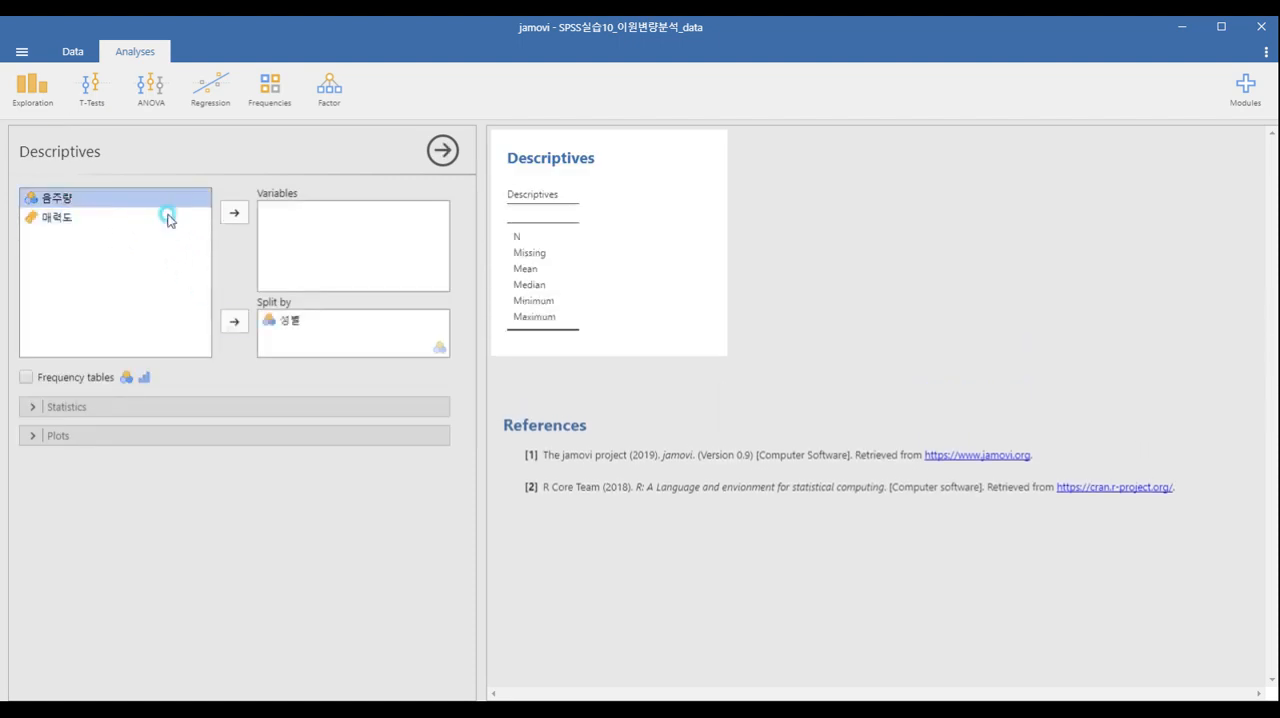
pyautogui.click(236, 322)
pyautogui.click(164, 207)
pyautogui.click(234, 213)
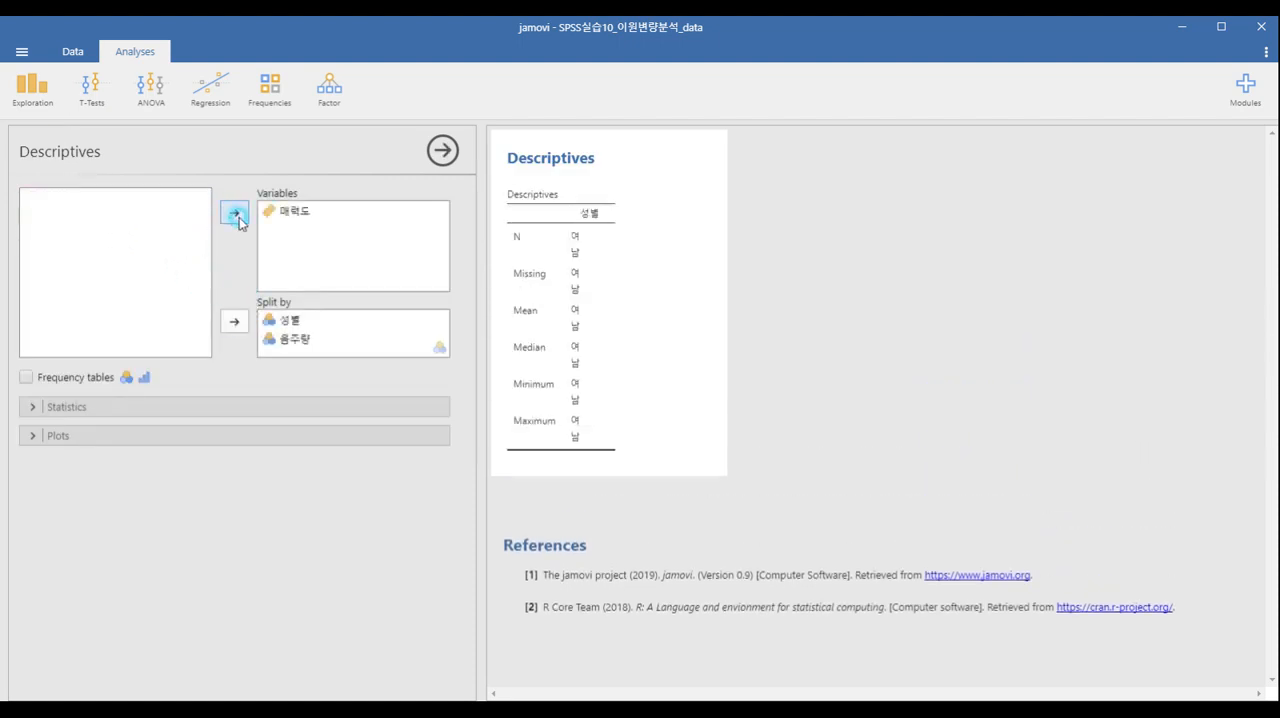
# Limit the descriptive statistics to N, mean and standard deviation, removing missing, median, minimum and maximum.
pyautogui.click(119, 407)
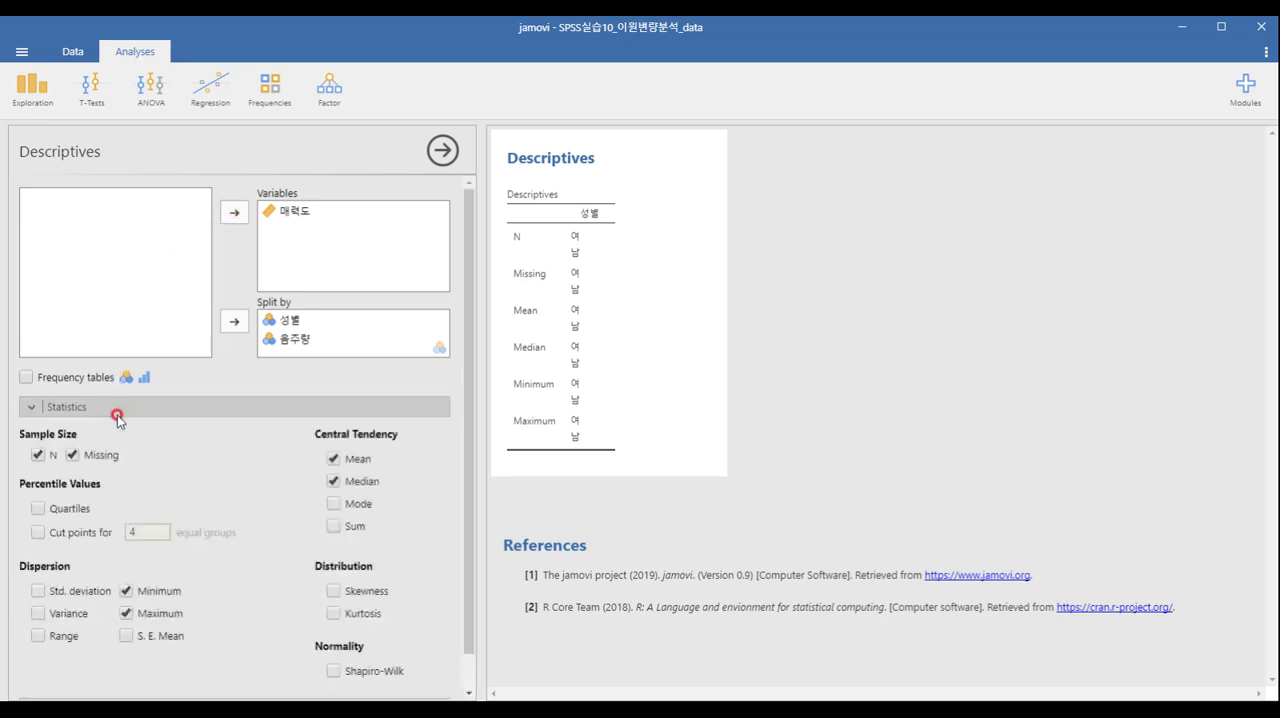
pyautogui.click(72, 456)
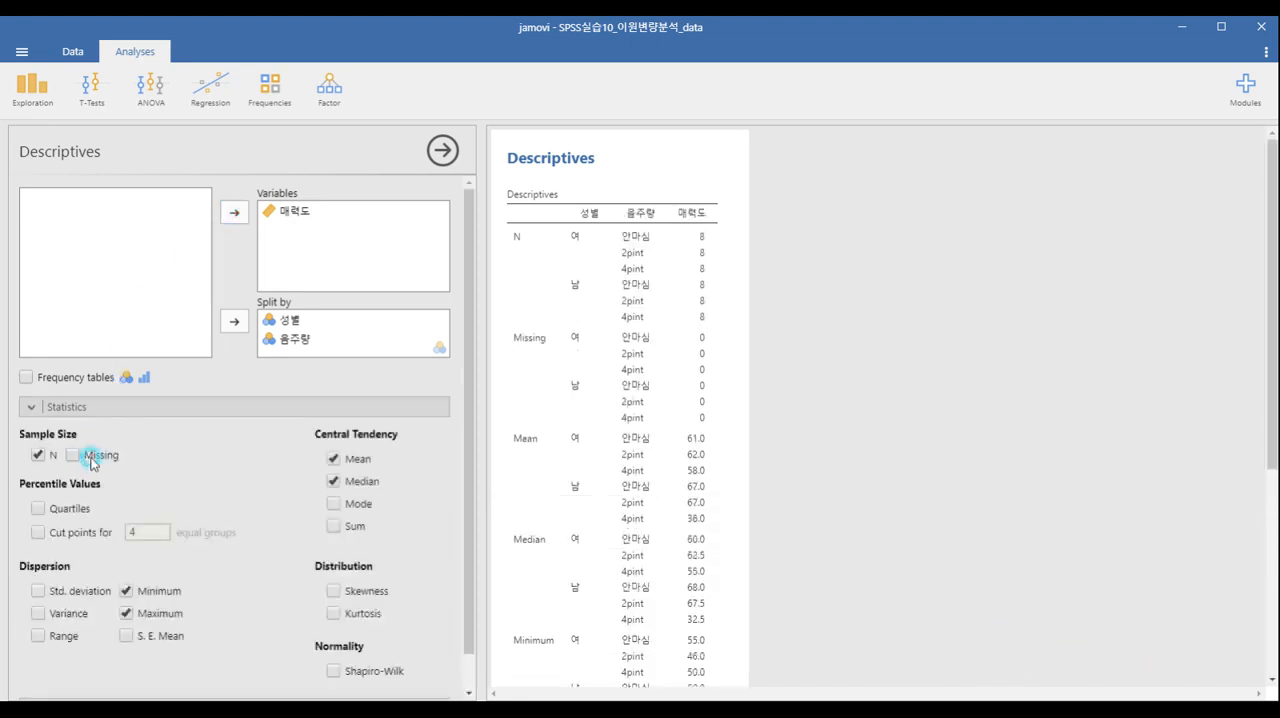
pyautogui.click(333, 484)
pyautogui.click(145, 591)
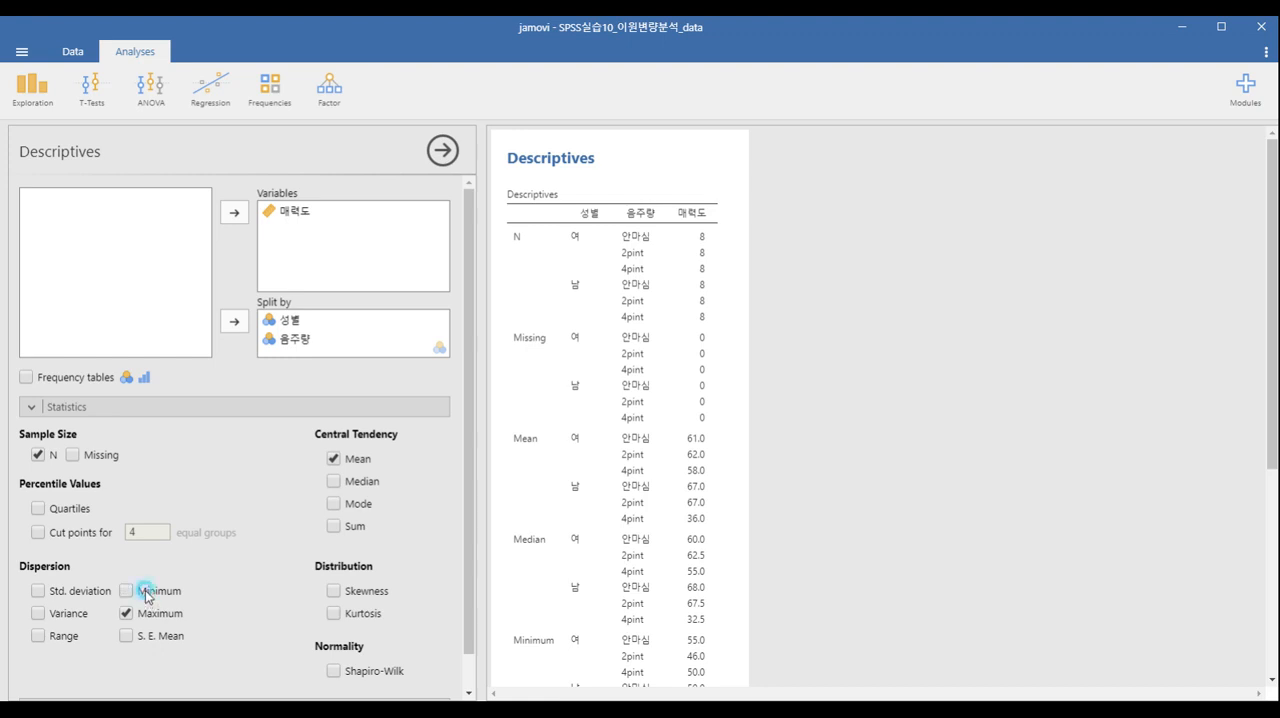
pyautogui.click(150, 618)
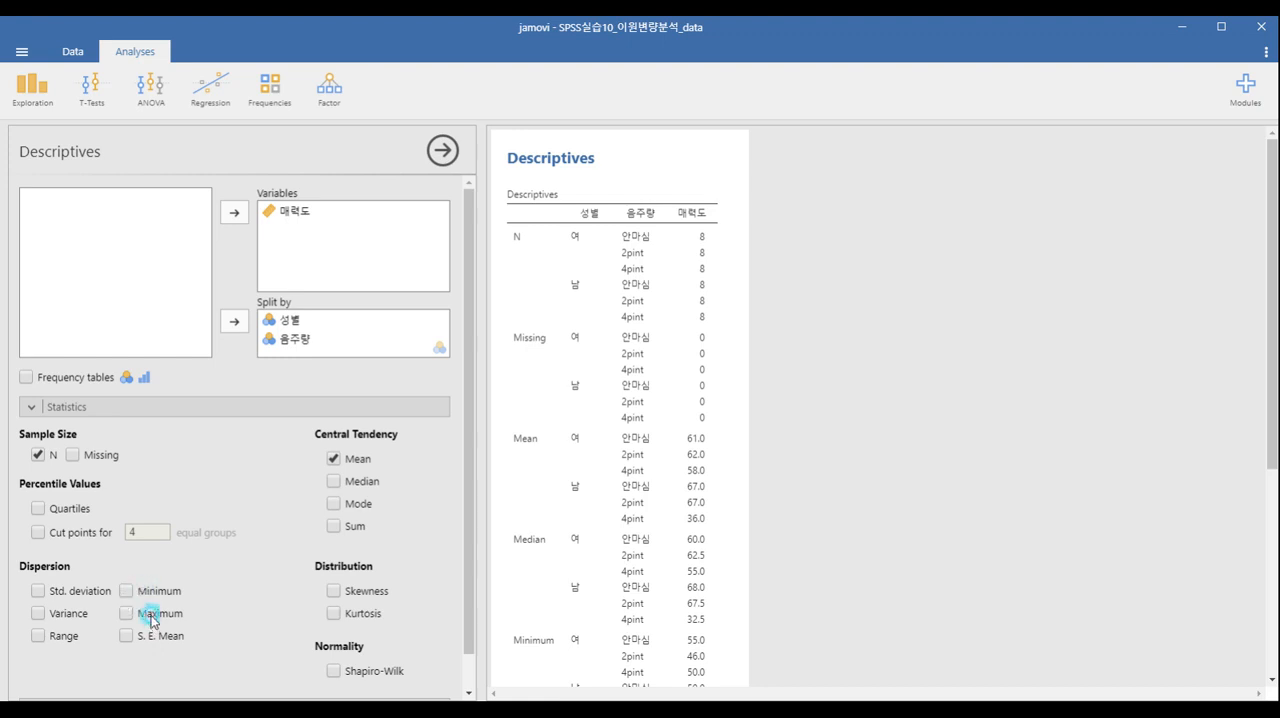
pyautogui.click(56, 591)
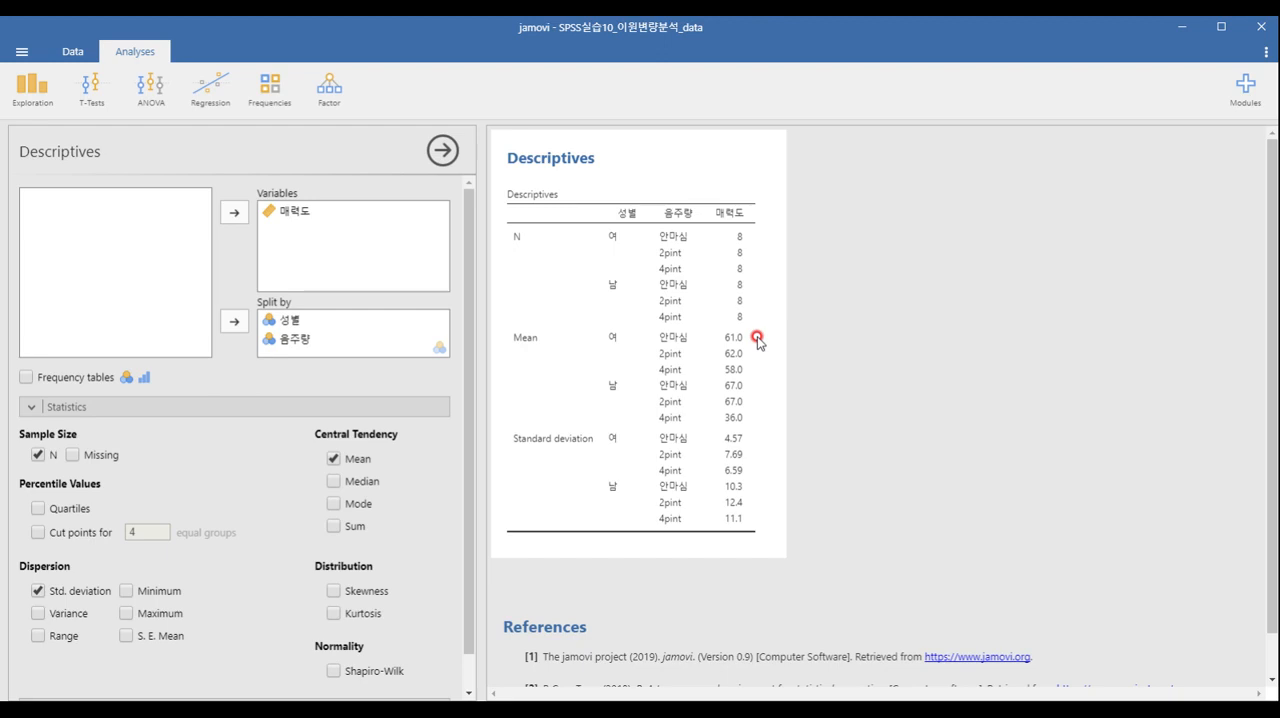
# Install the GAMLj - General Analyses for Linear Models module from the jamovi library and close the library.
pyautogui.click(1245, 95)
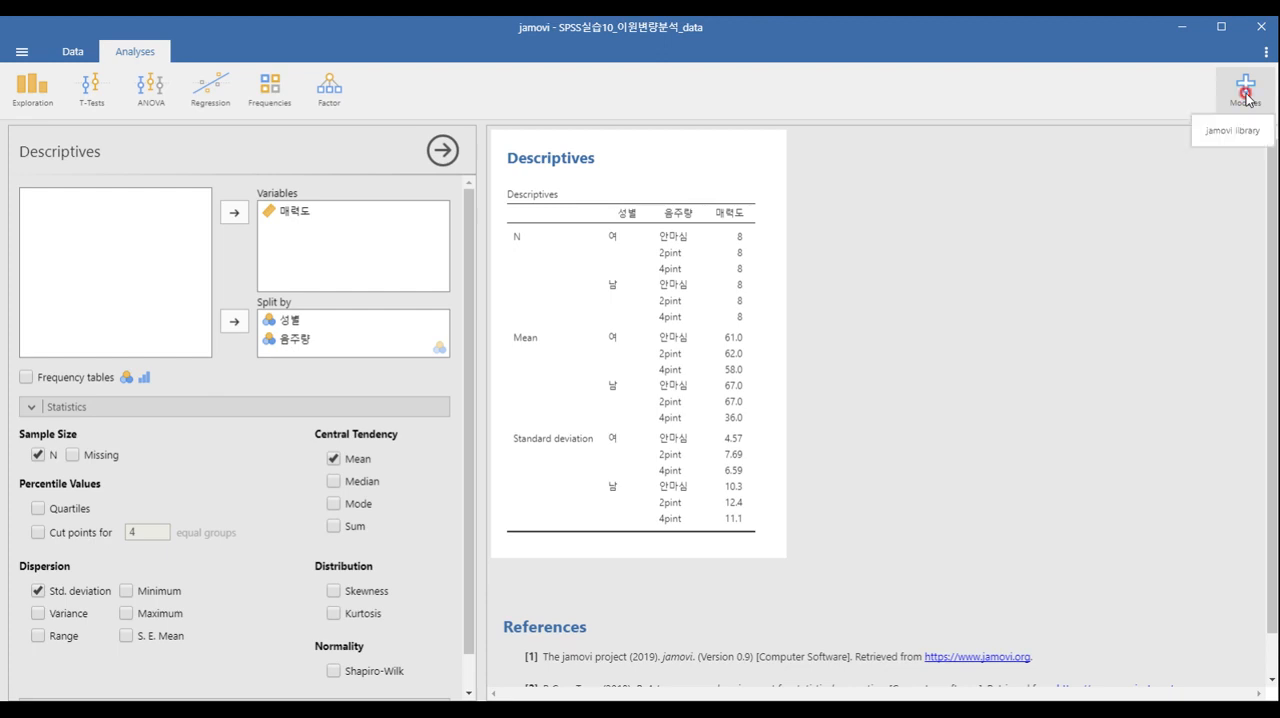
pyautogui.click(1225, 130)
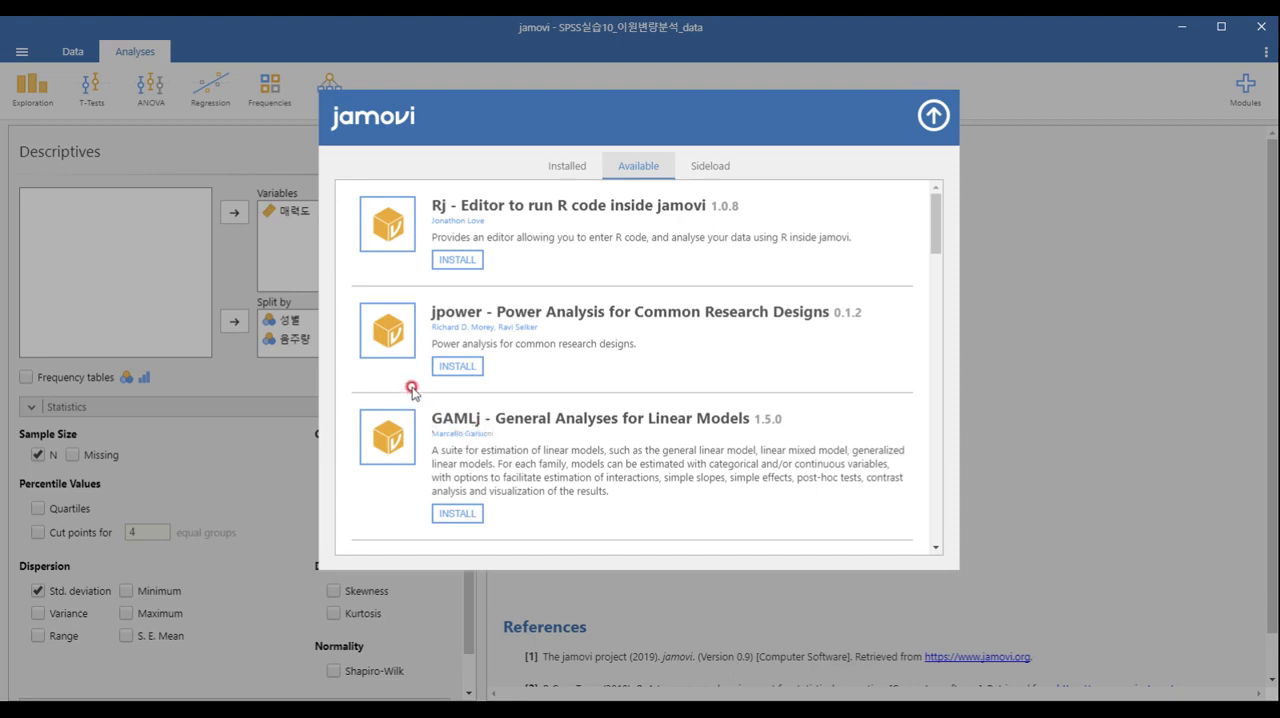
pyautogui.click(446, 513)
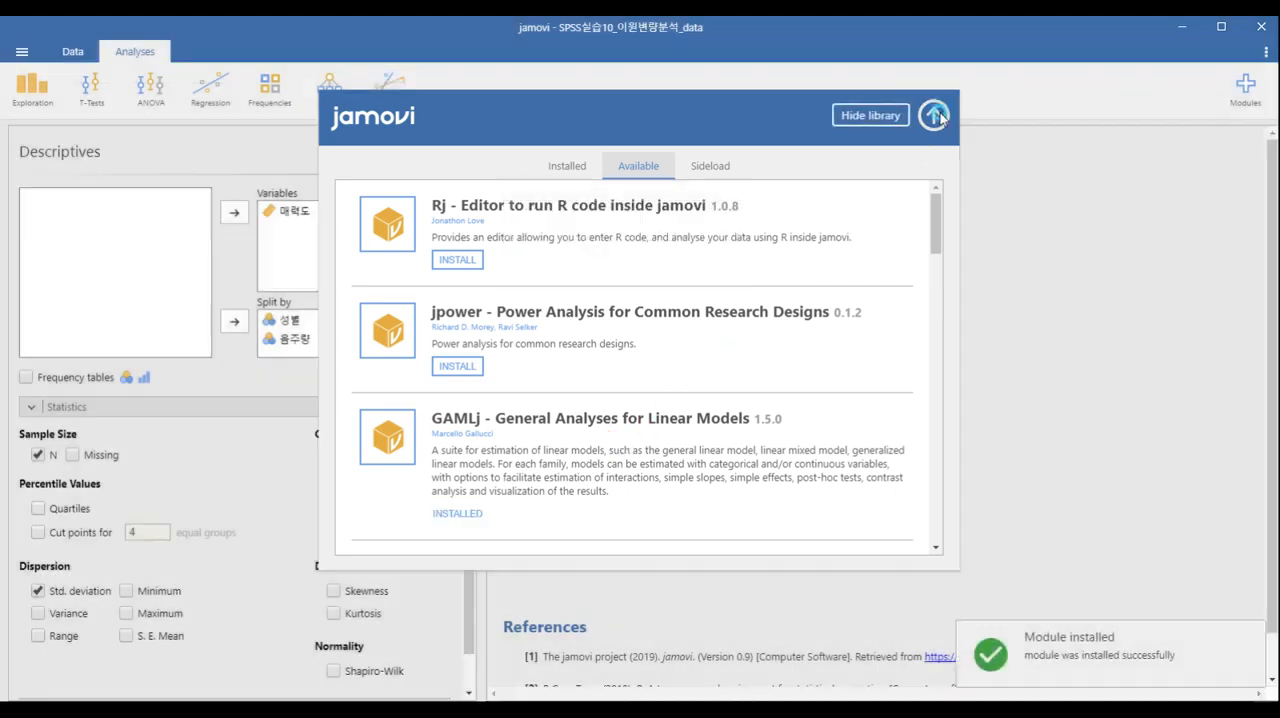
pyautogui.click(938, 116)
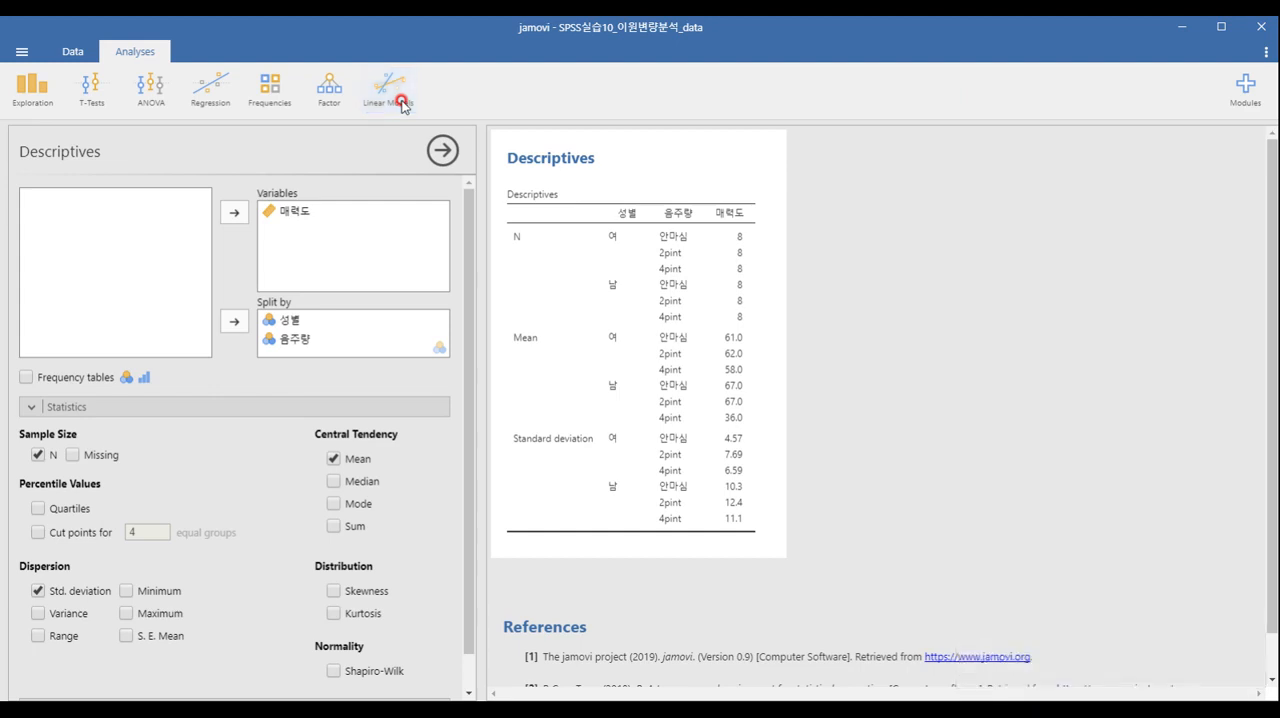
# Create a General Linear Model with 매력도 as the dependent variable and 성별 and 음주량 as factors.
pyautogui.click(401, 105)
pyautogui.click(382, 98)
pyautogui.click(401, 153)
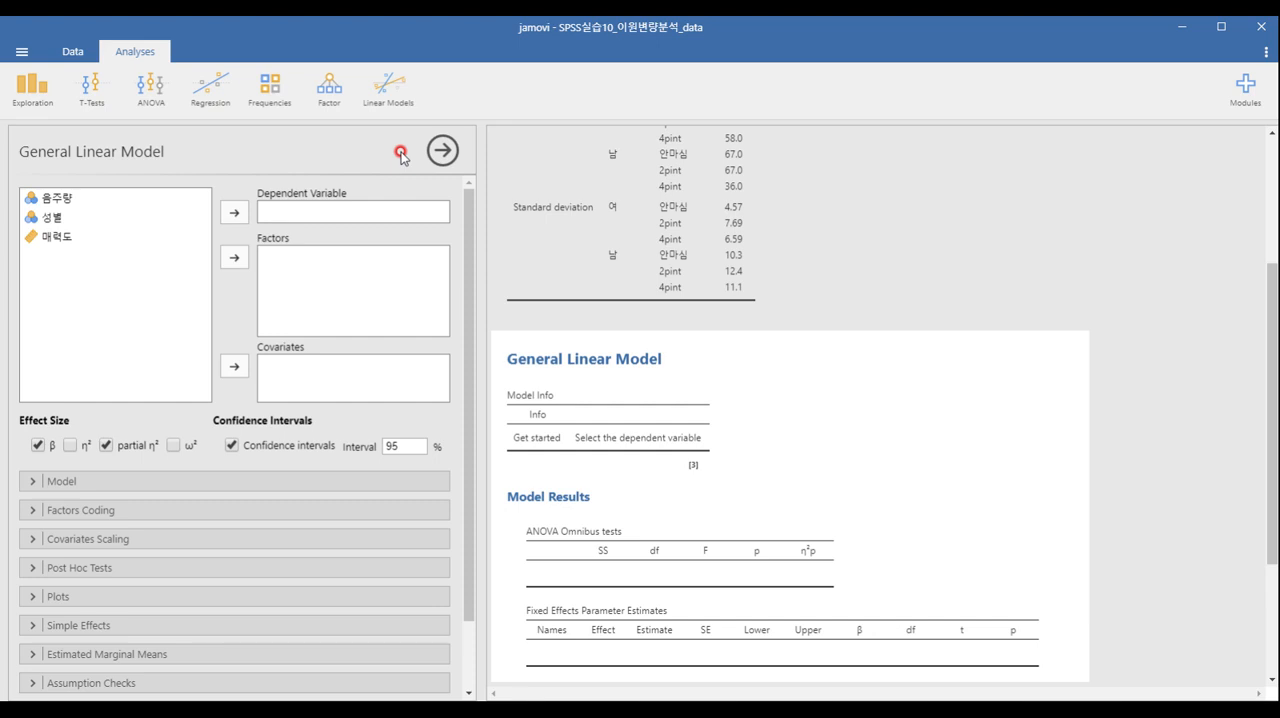
pyautogui.click(57, 237)
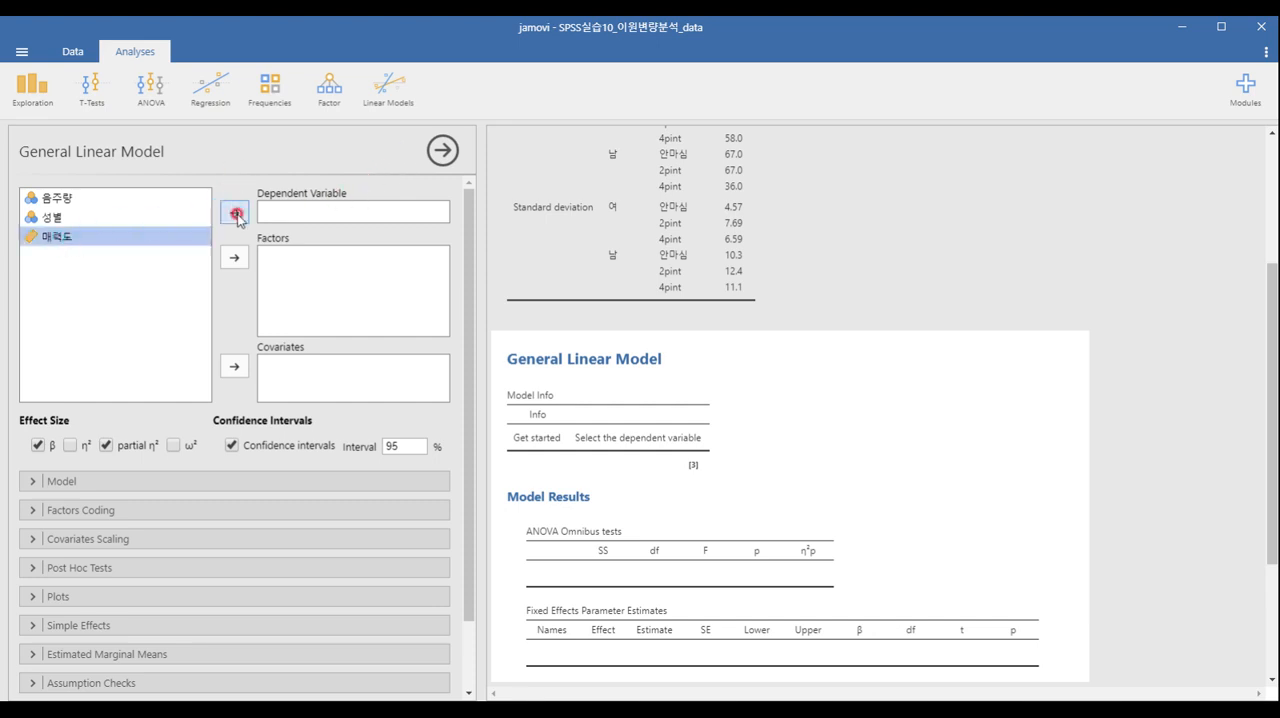
pyautogui.click(235, 213)
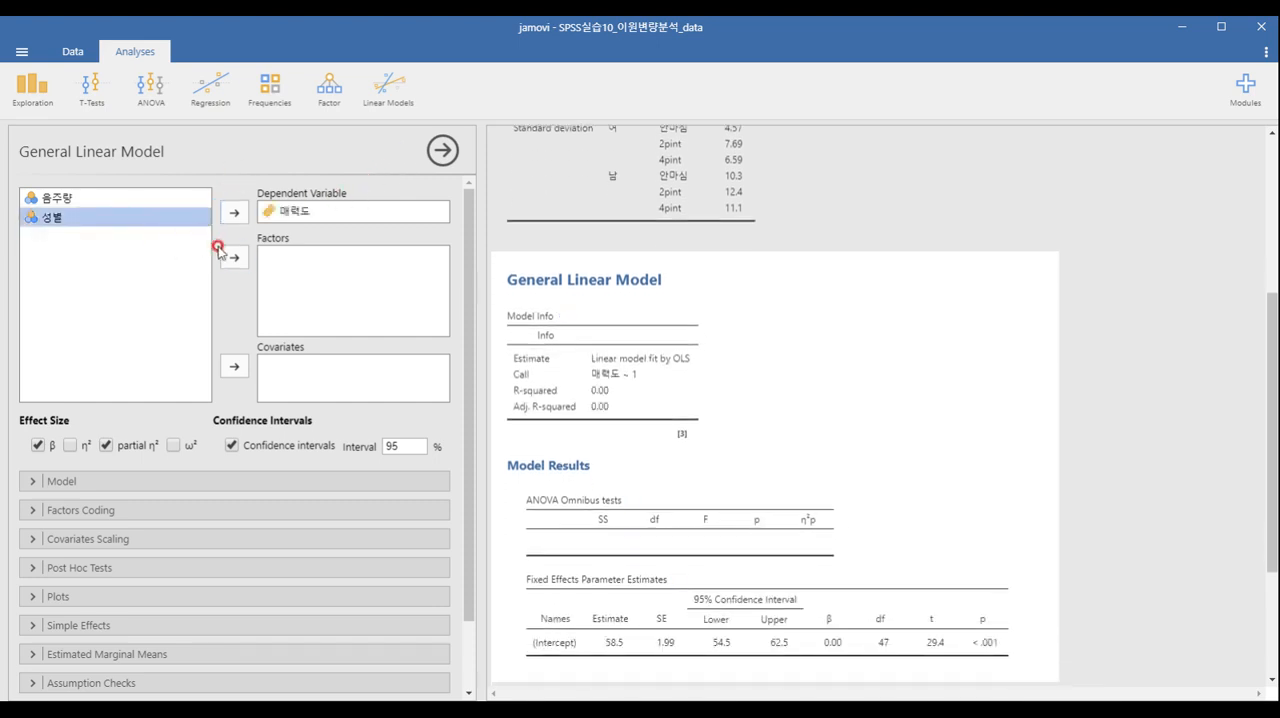
pyautogui.click(222, 253)
pyautogui.click(134, 209)
pyautogui.click(223, 257)
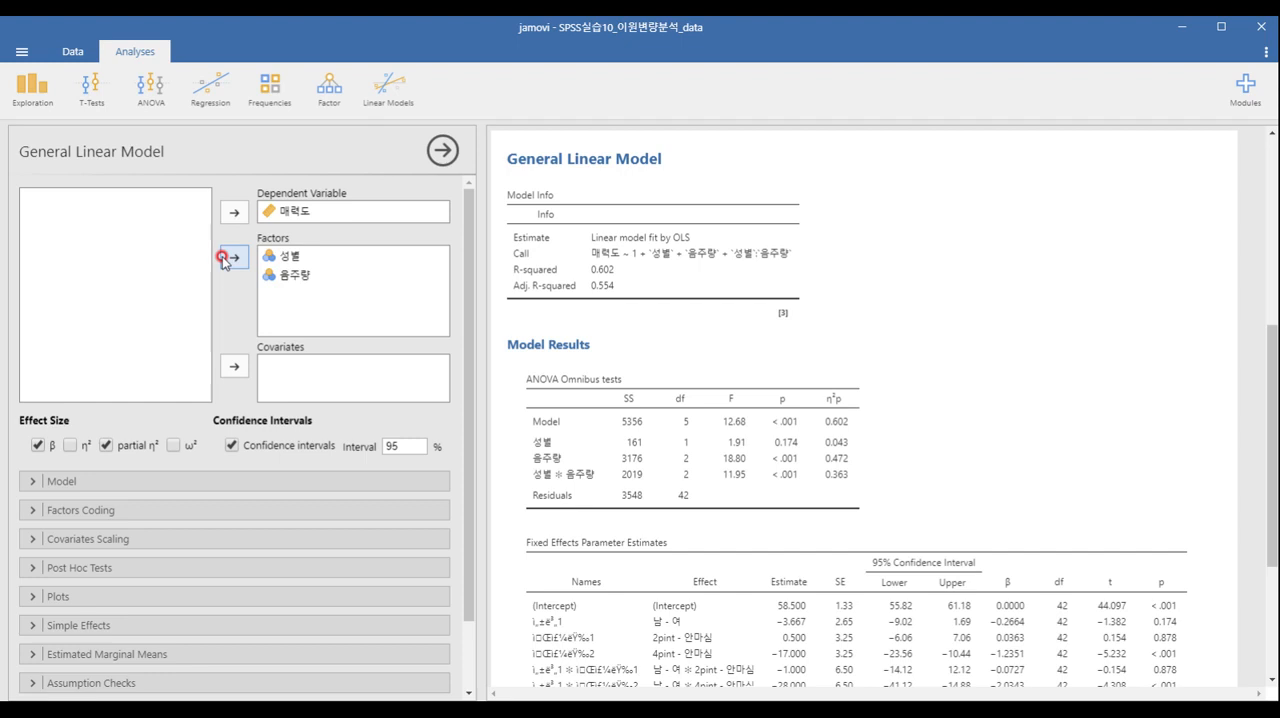
# Turn off the β and partial η² effect sizes and add 음주량 to the model's post hoc tests.
pyautogui.click(37, 445)
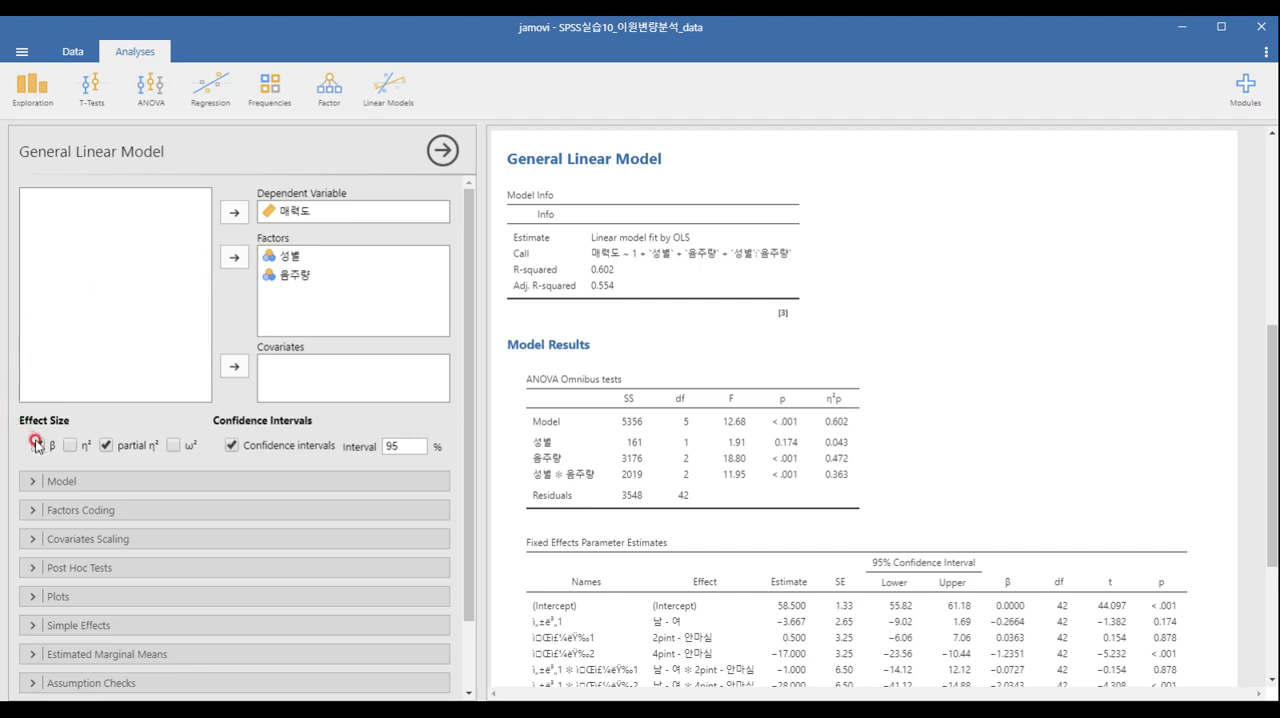
pyautogui.click(106, 445)
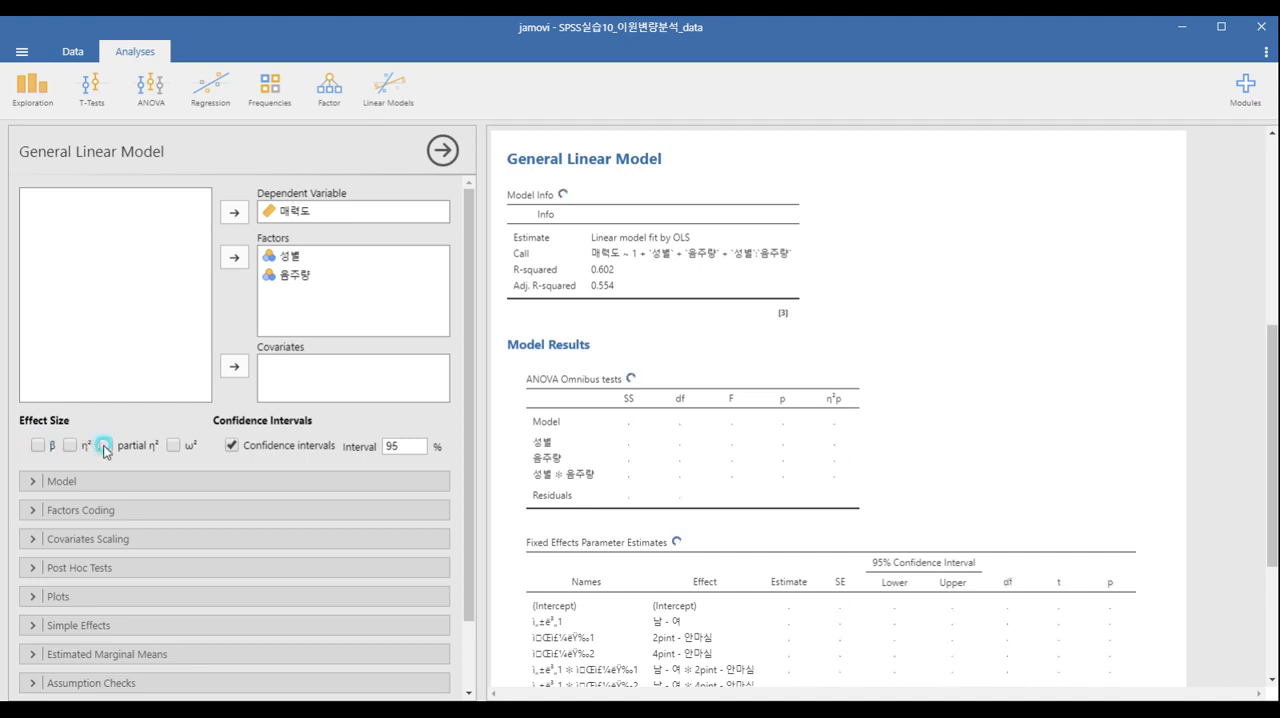
pyautogui.scroll(-2, 466, 274)
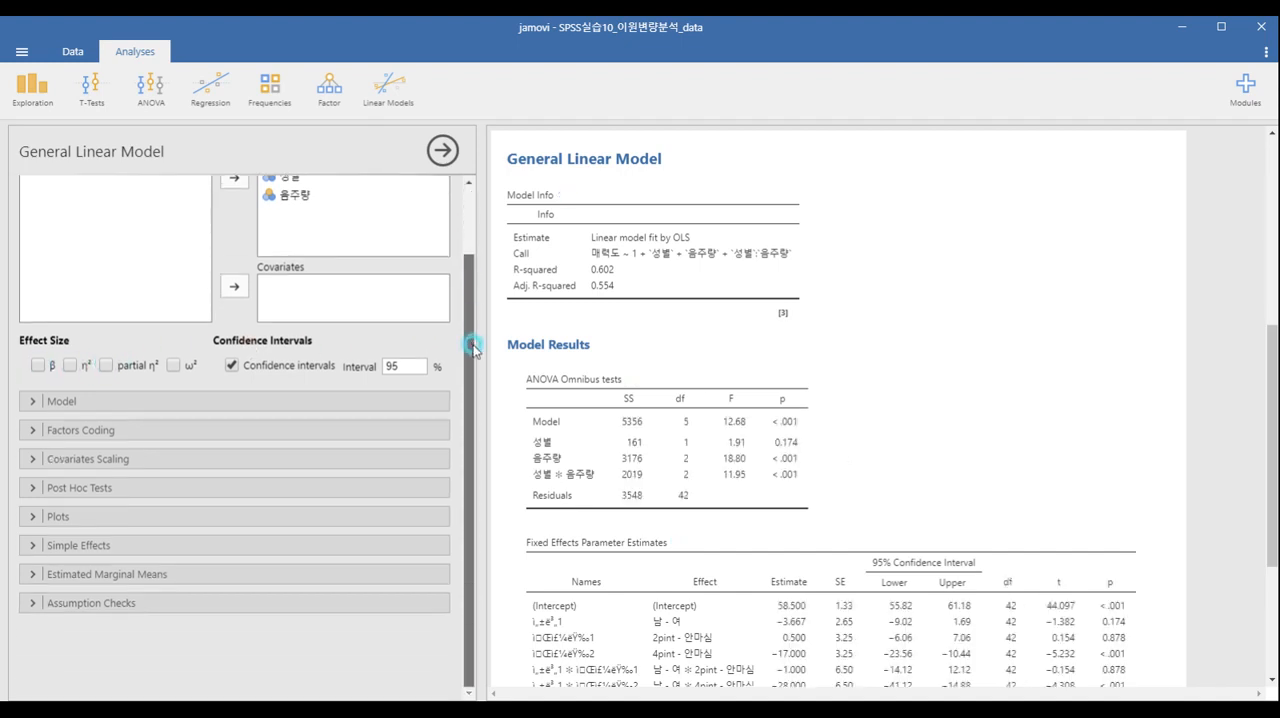
pyautogui.click(149, 485)
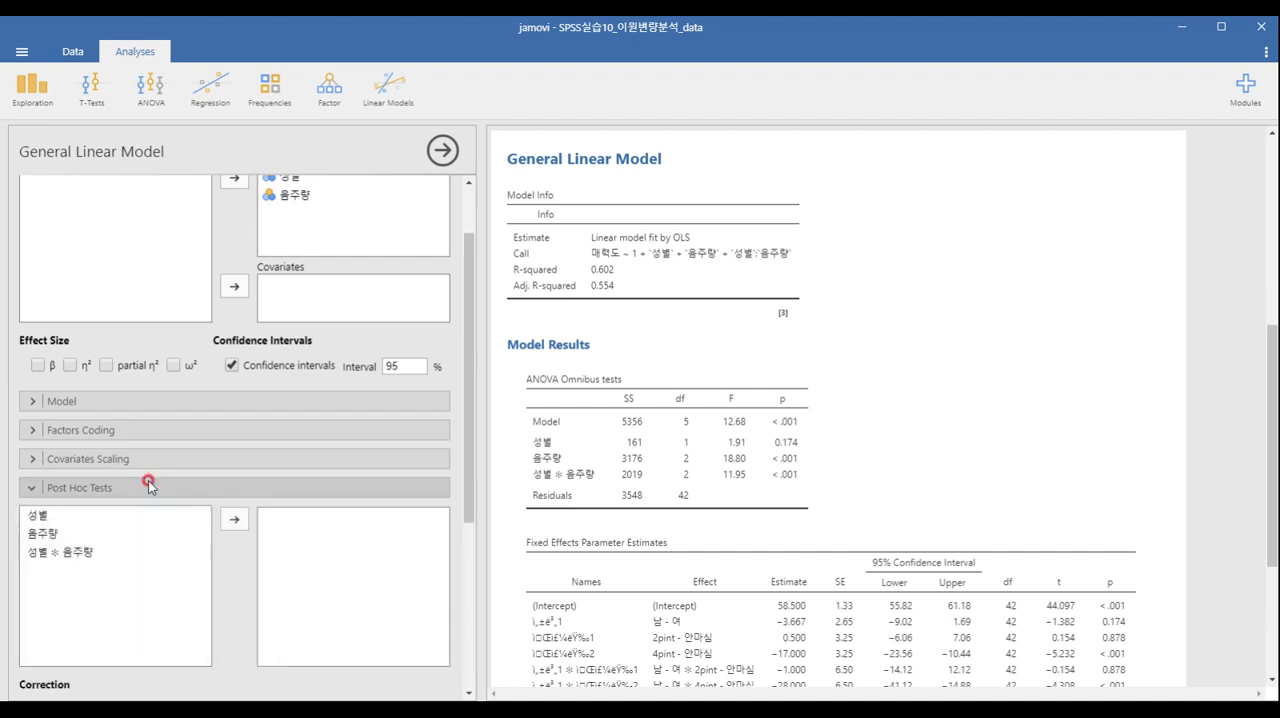
pyautogui.scroll(-2, 130, 560)
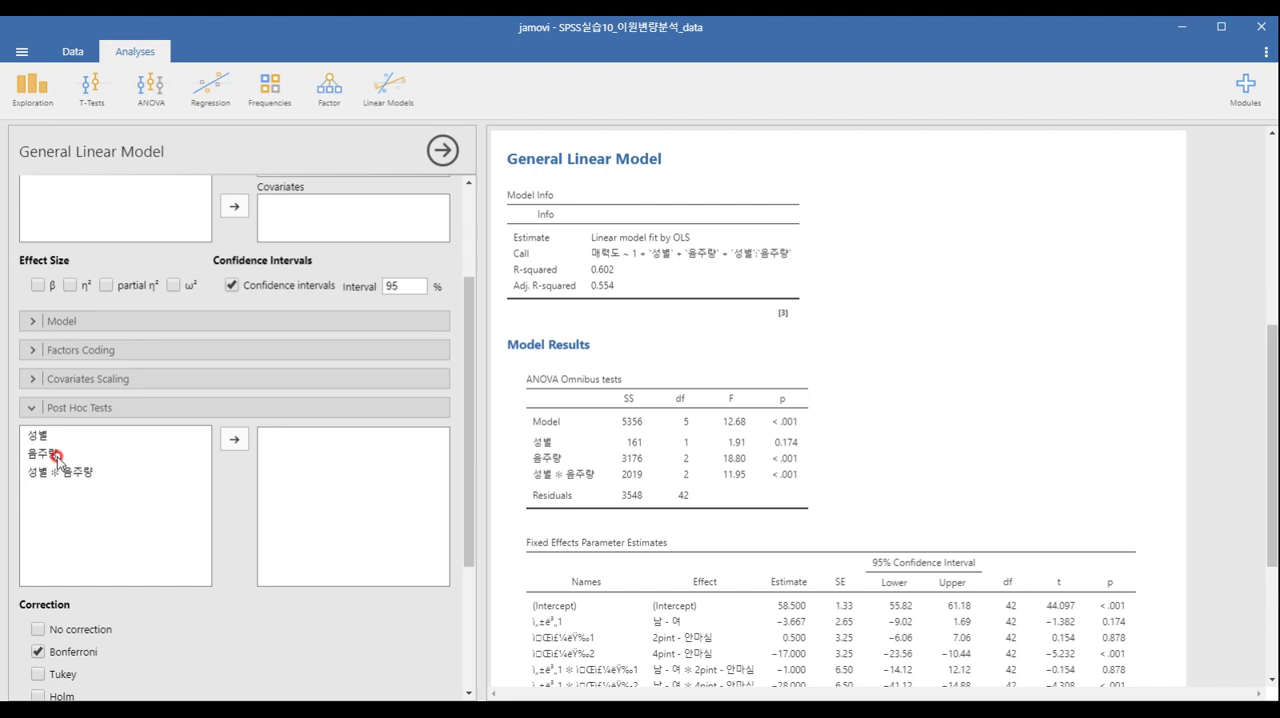
pyautogui.click(57, 455)
pyautogui.click(234, 437)
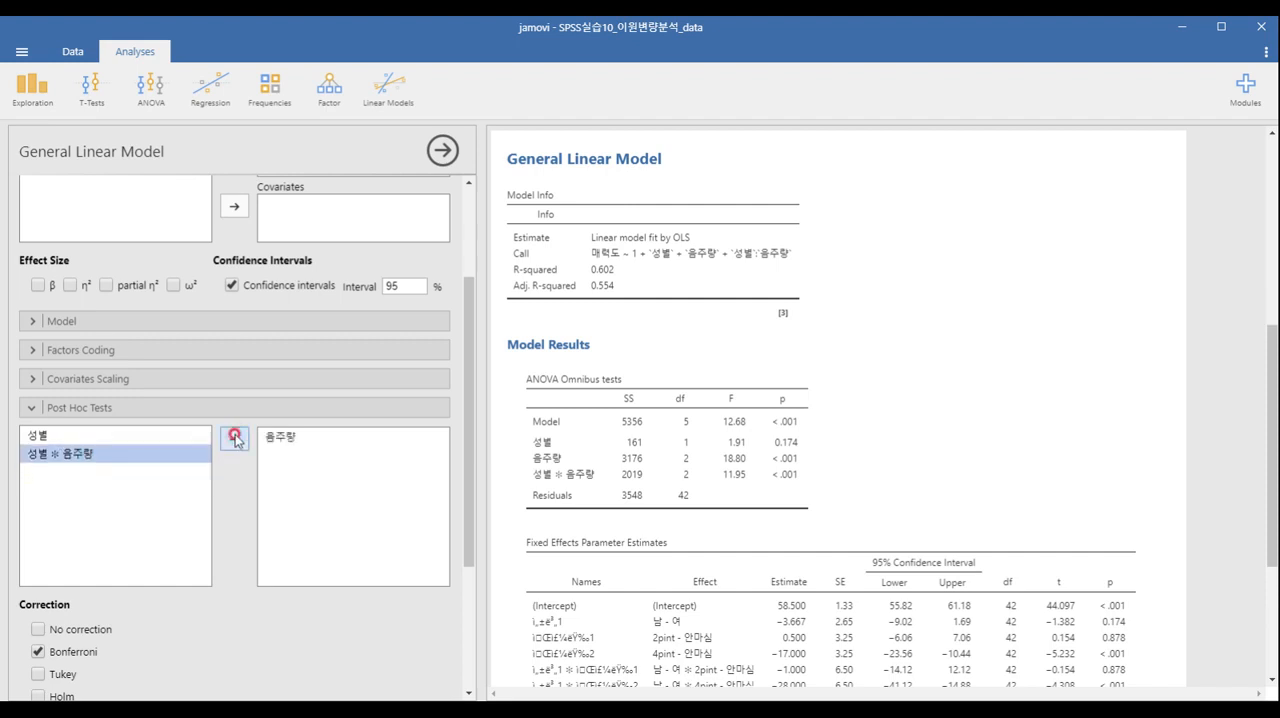
pyautogui.scroll(-2, 236, 440)
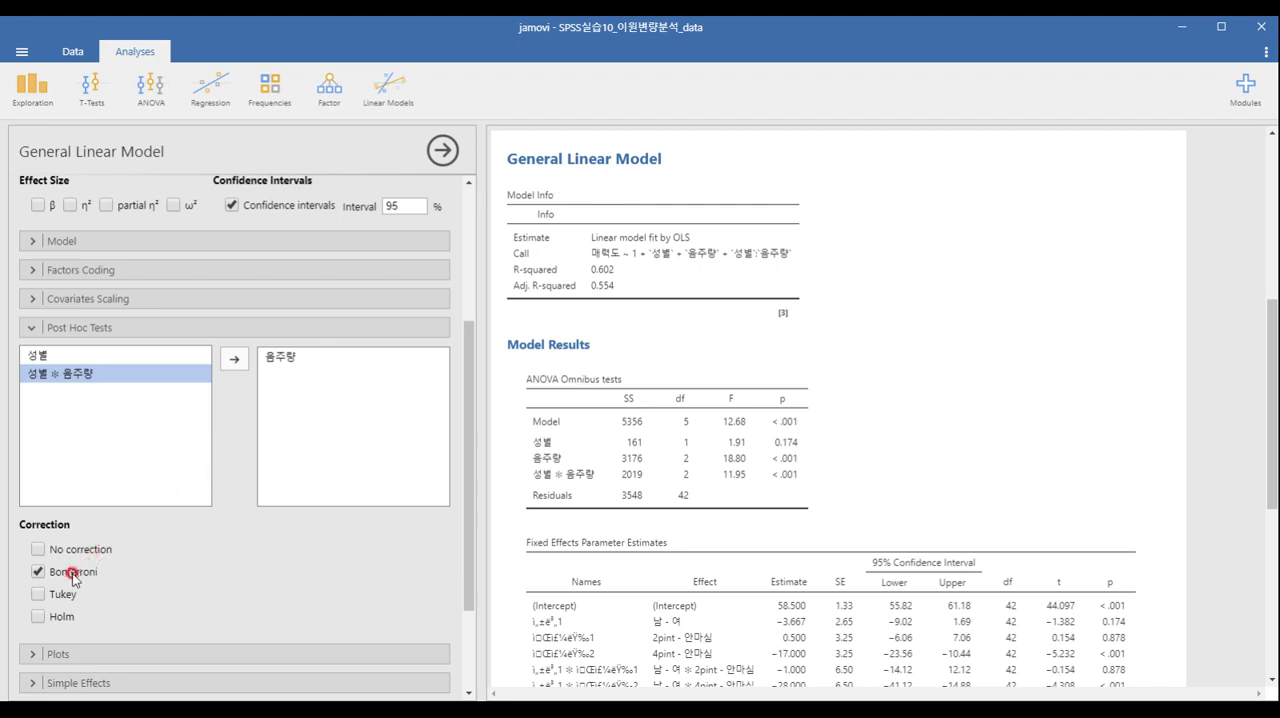
pyautogui.click(137, 330)
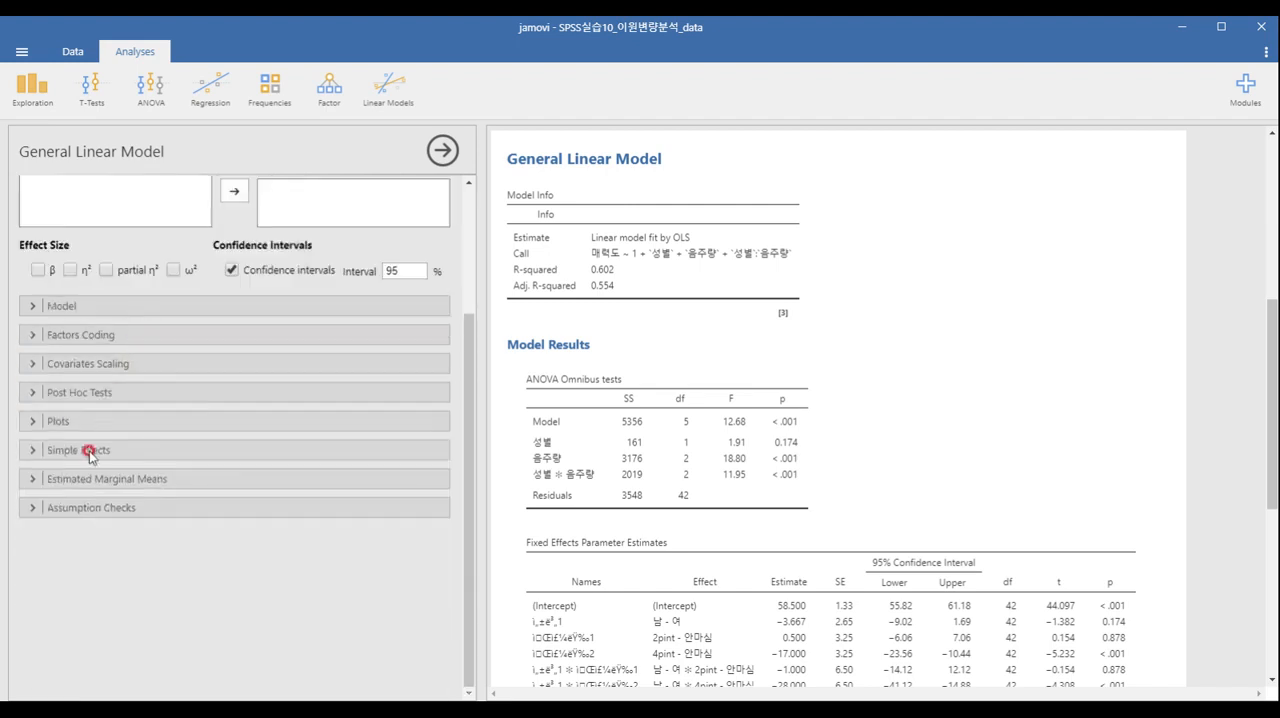
# Set up the model's plot with 음주량 on the horizontal axis and 성별 as separate lines.
pyautogui.click(64, 422)
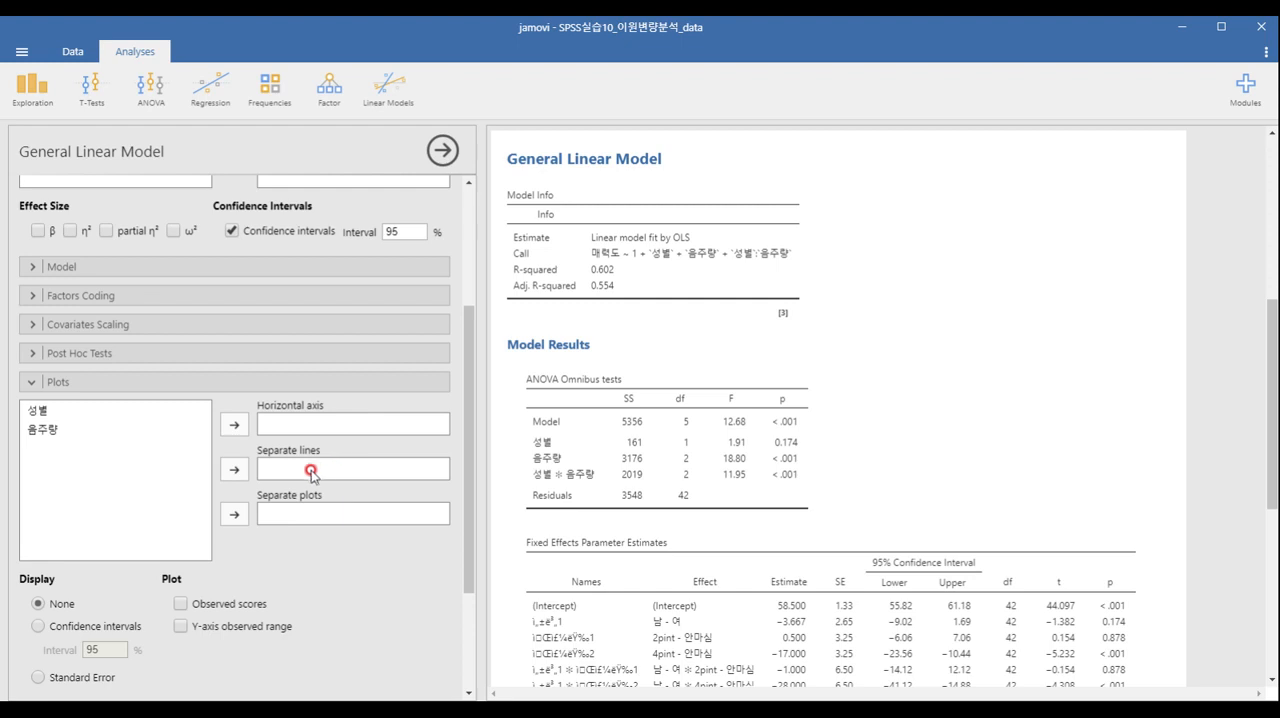
pyautogui.click(82, 429)
pyautogui.click(232, 424)
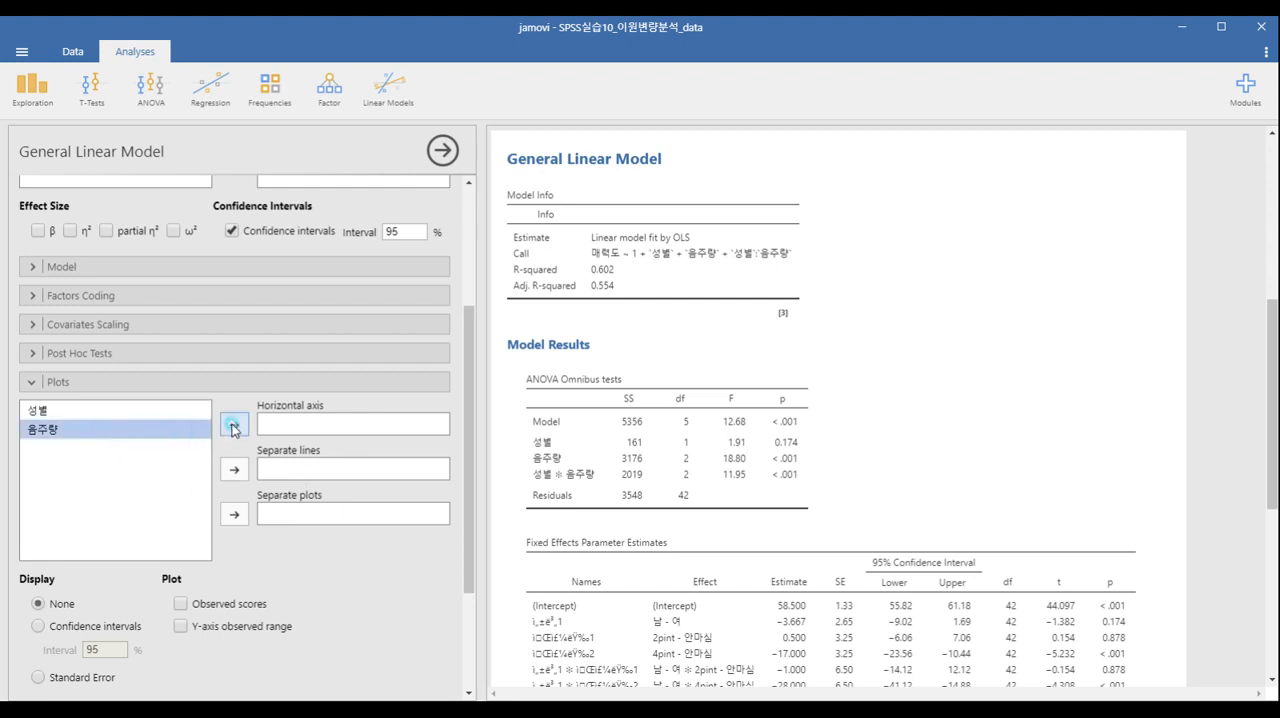
pyautogui.click(158, 414)
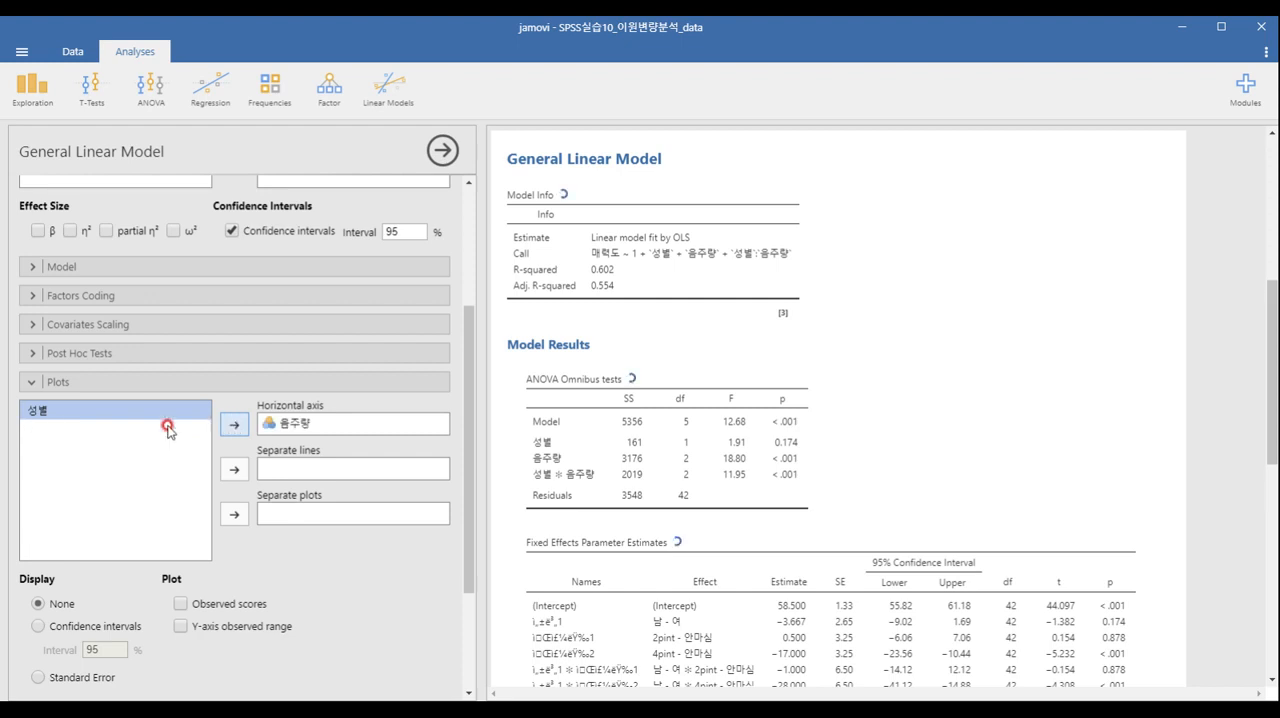
pyautogui.click(235, 469)
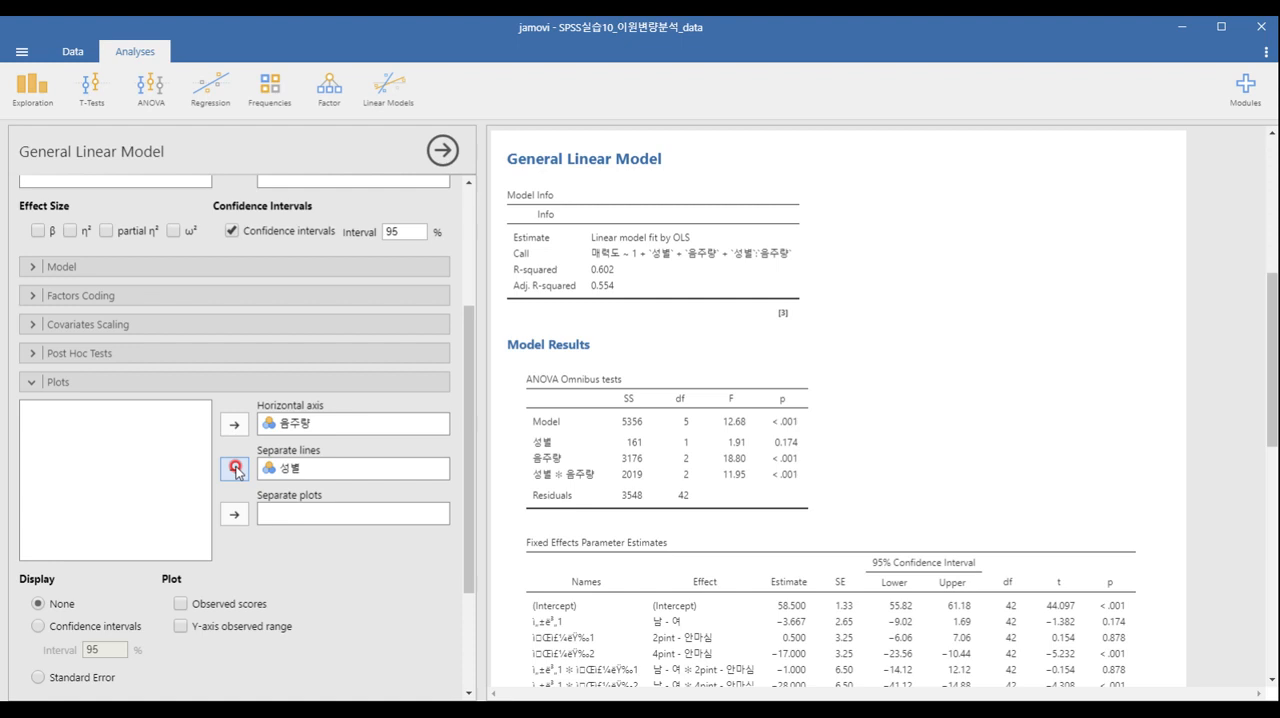
pyautogui.click(160, 382)
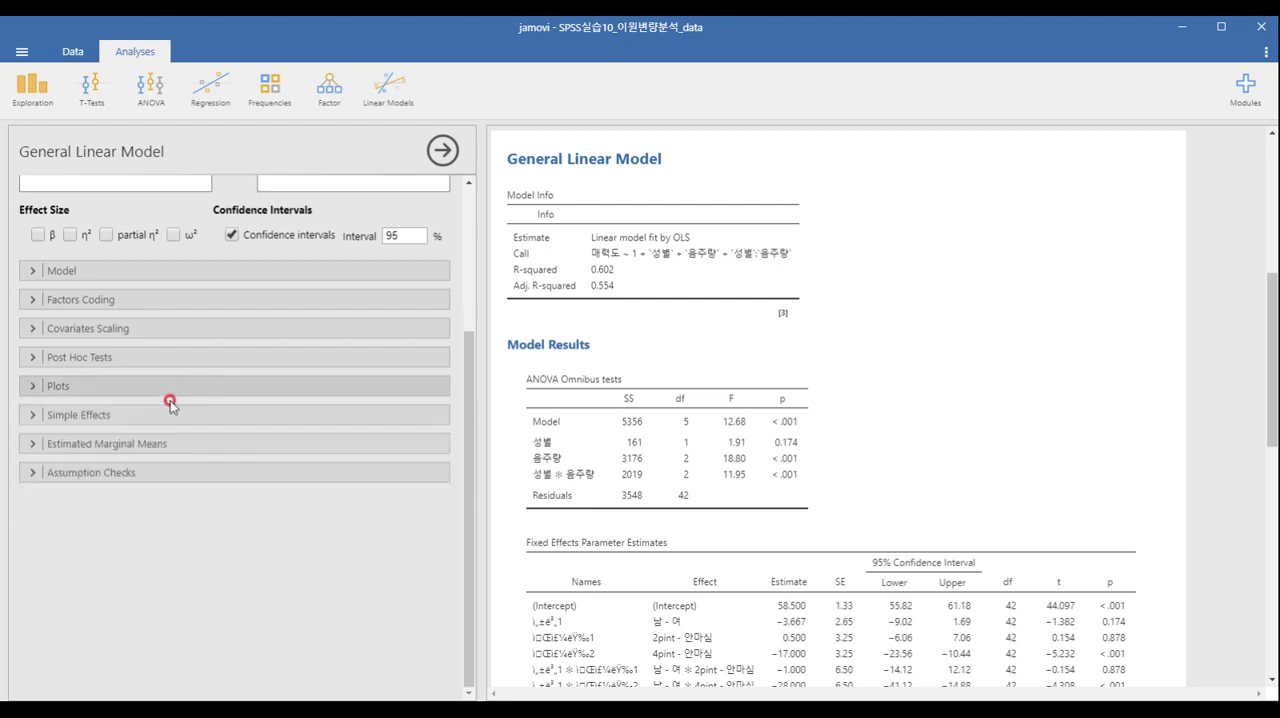
# Enable homogeneity tests among the assumption checks and review the Levene's test in the results.
pyautogui.click(86, 478)
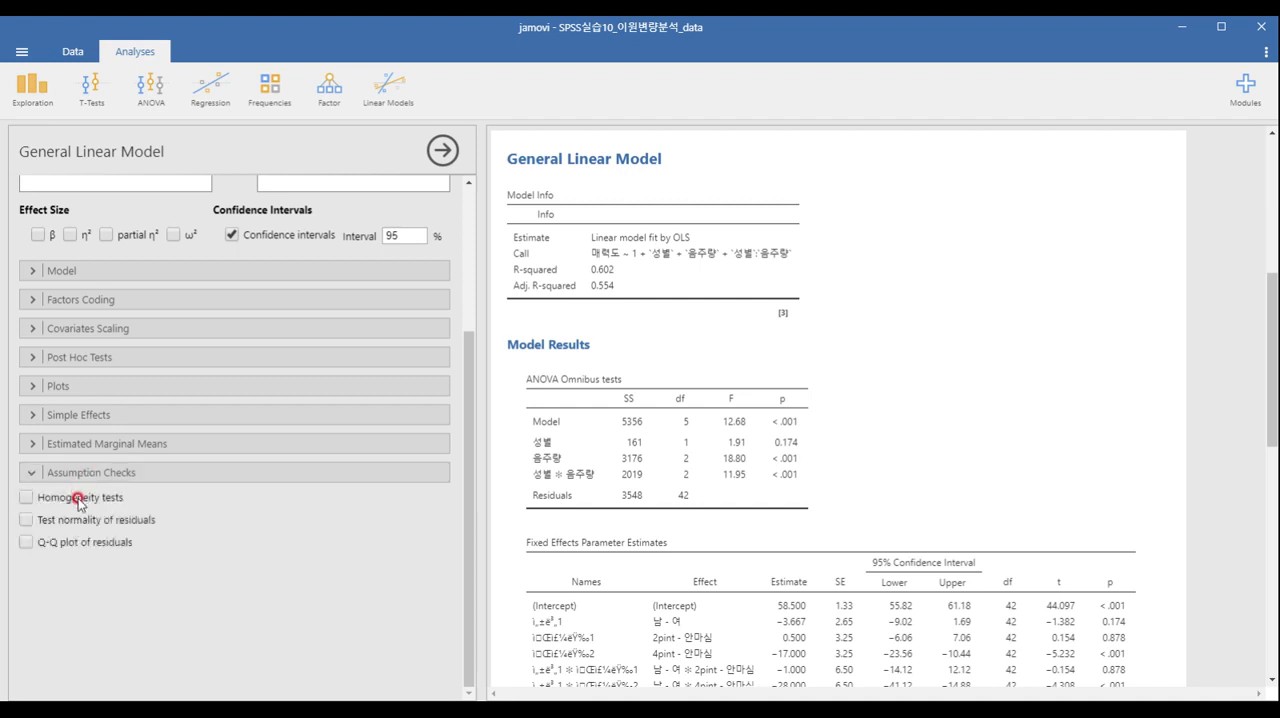
pyautogui.click(78, 502)
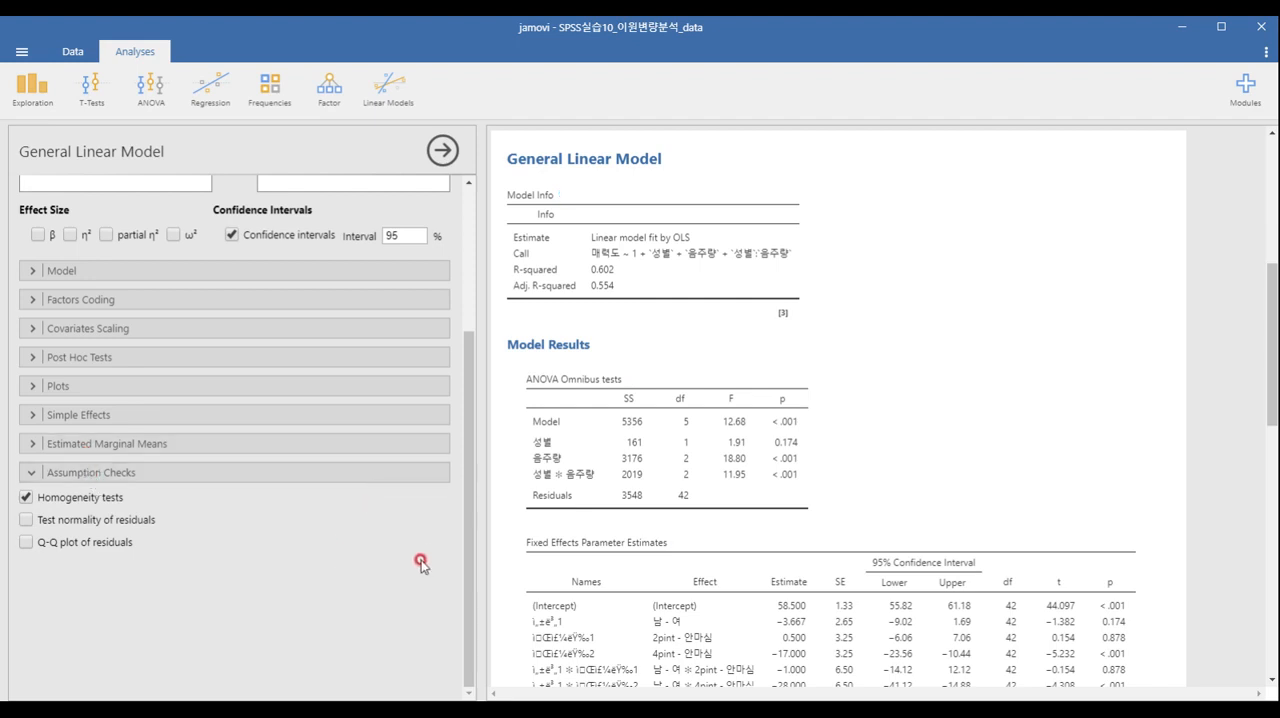
pyautogui.scroll(-15, 841, 492)
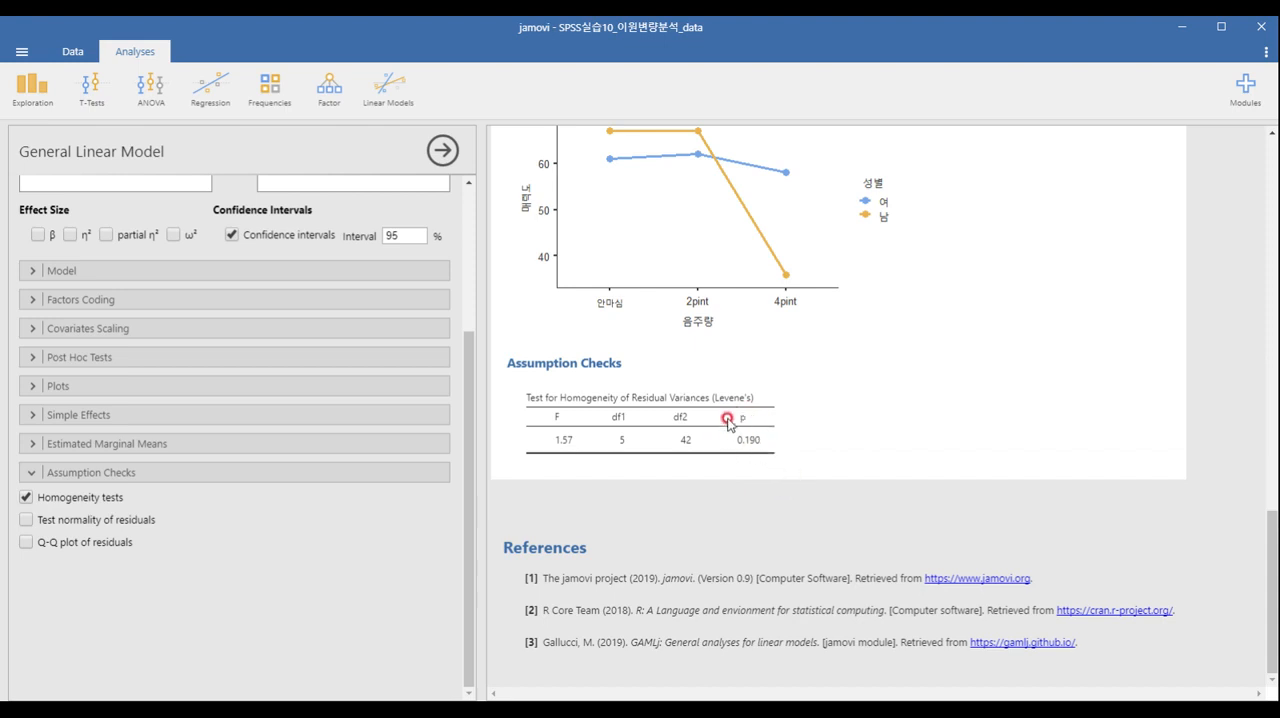
pyautogui.scroll(6, 736, 438)
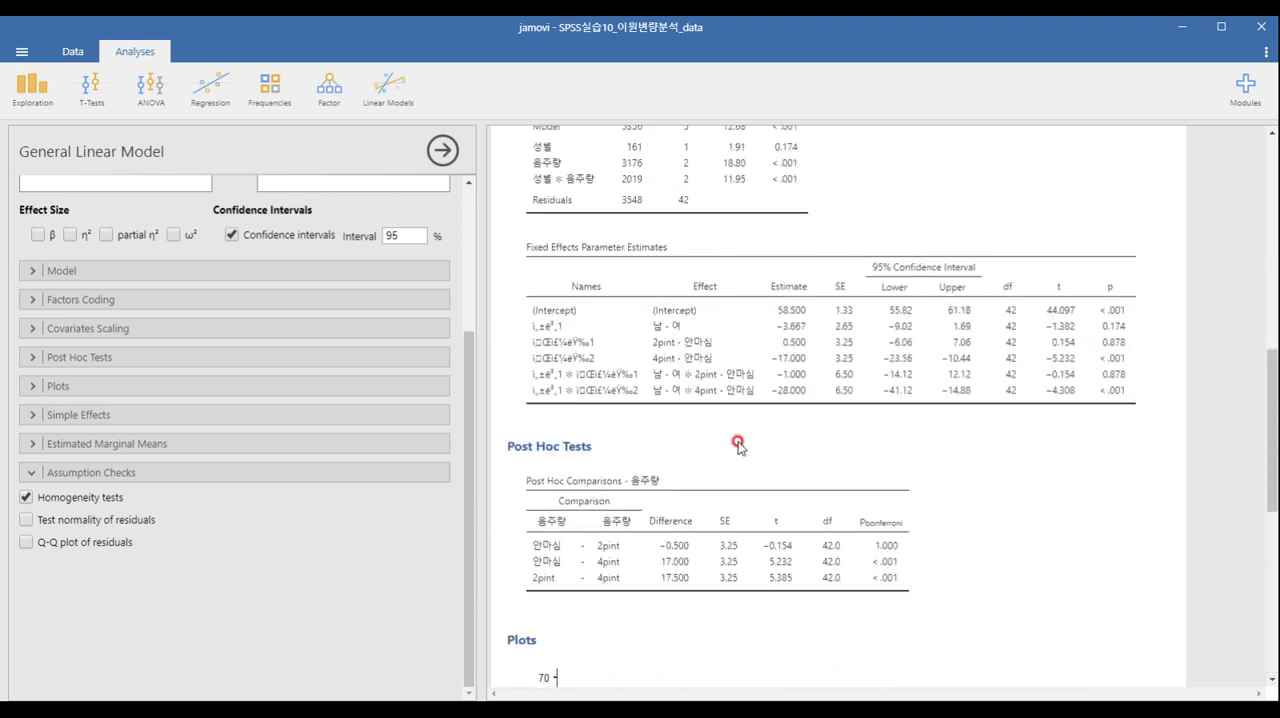
# Review the model's omnibus tests, the 음주량 post hoc comparisons and the interaction plot in the results.
pyautogui.scroll(4, 737, 444)
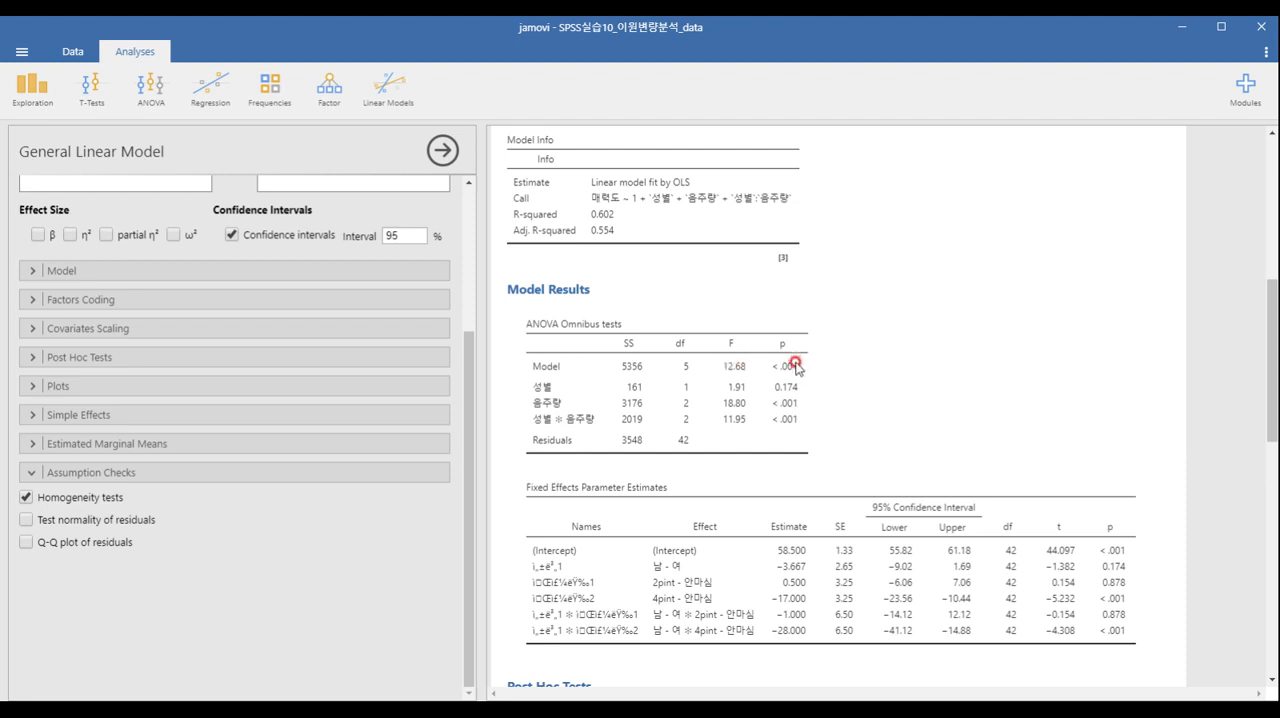
pyautogui.click(154, 98)
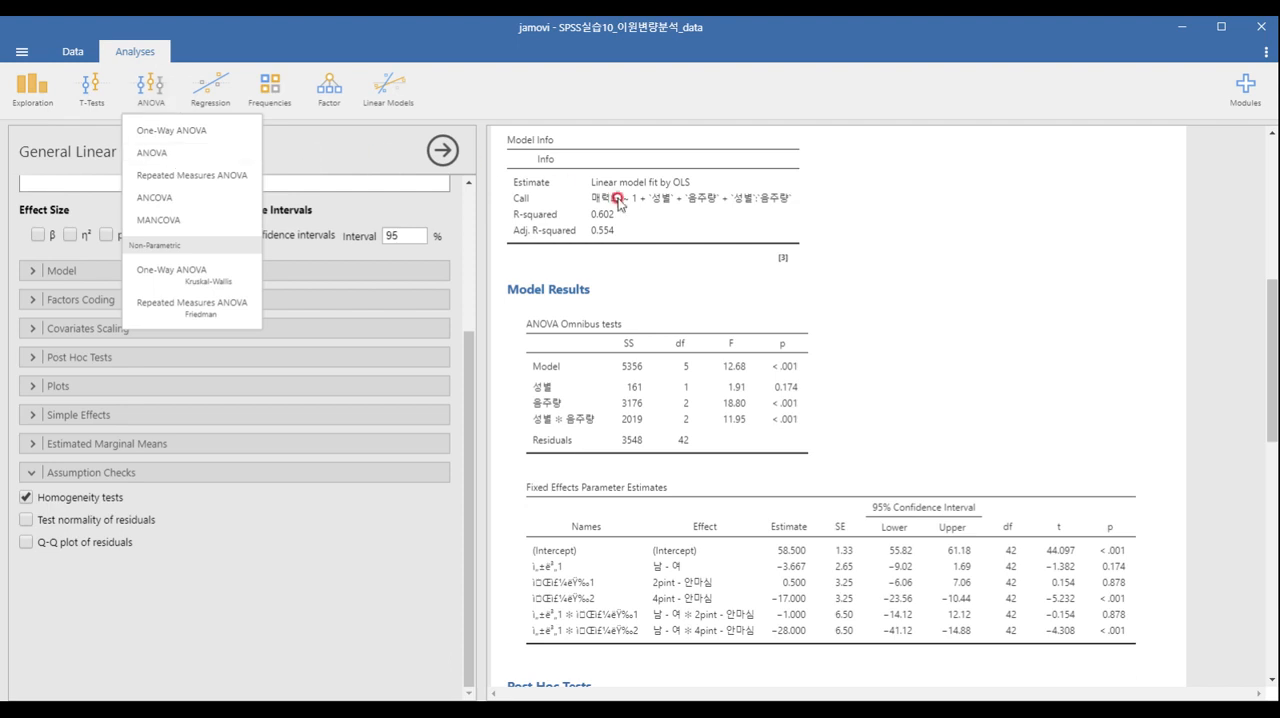
pyautogui.click(730, 398)
pyautogui.click(730, 403)
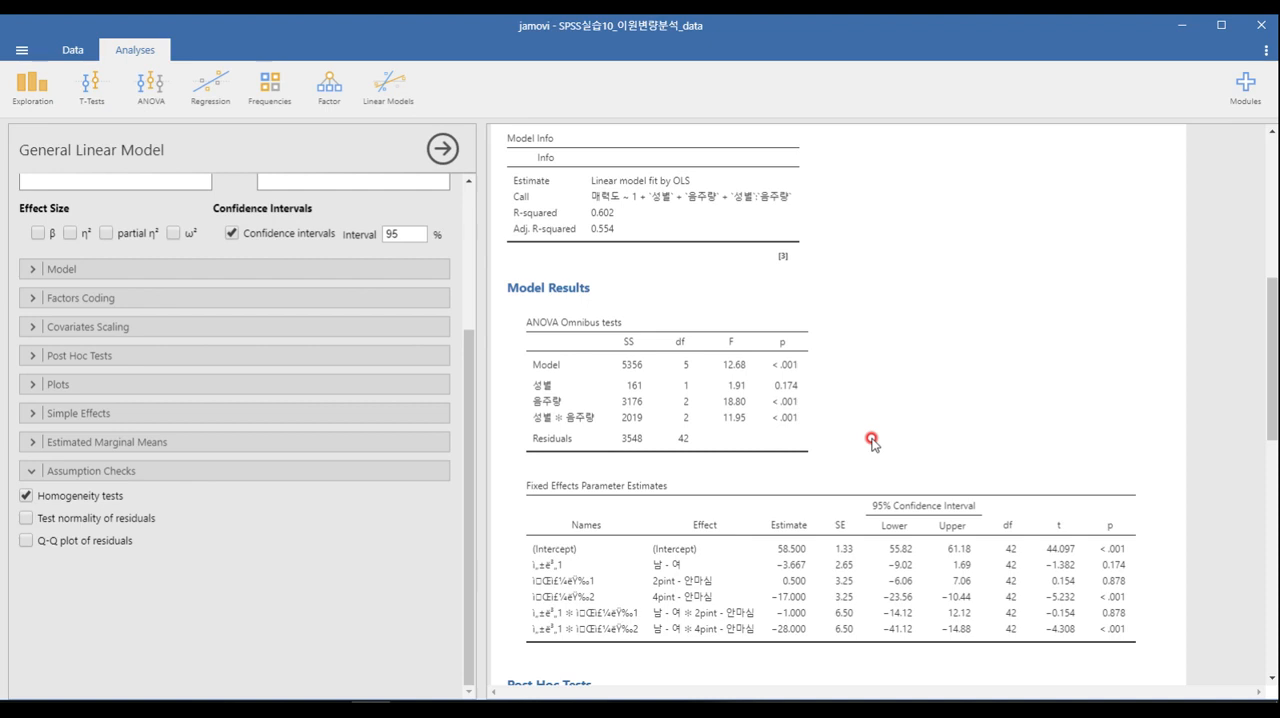
pyautogui.scroll(-5, 871, 441)
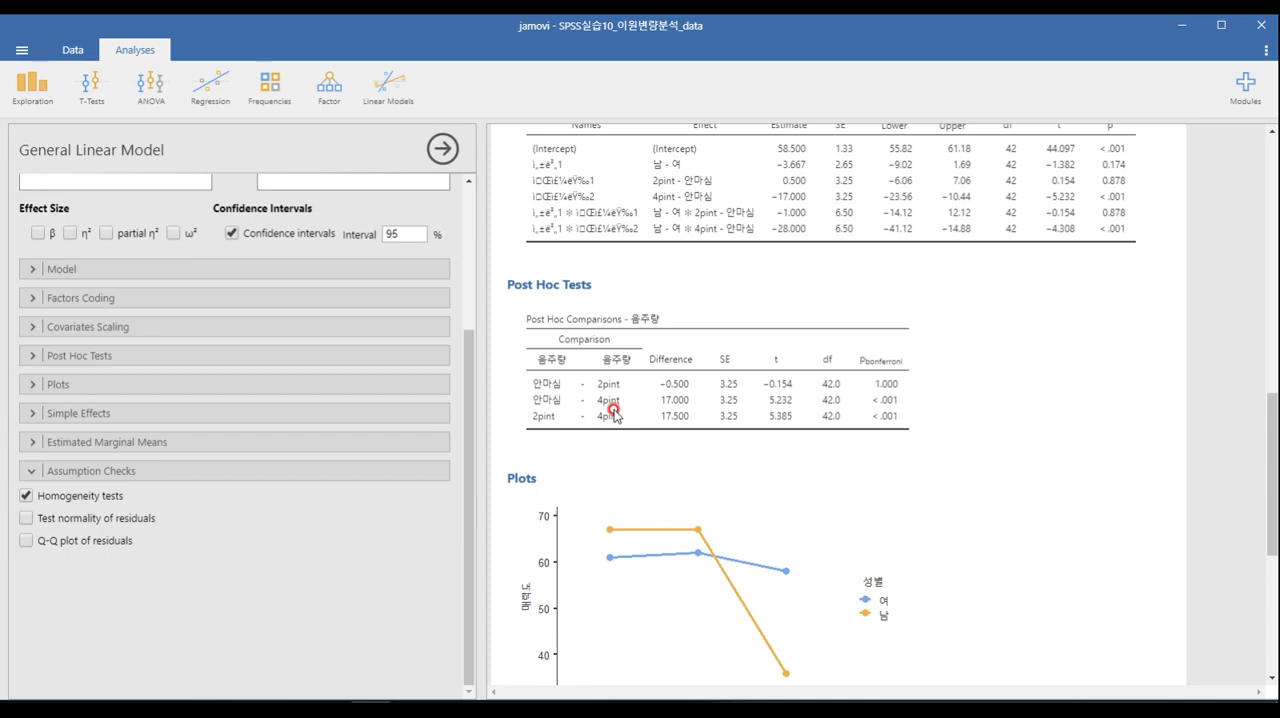
pyautogui.scroll(4, 612, 410)
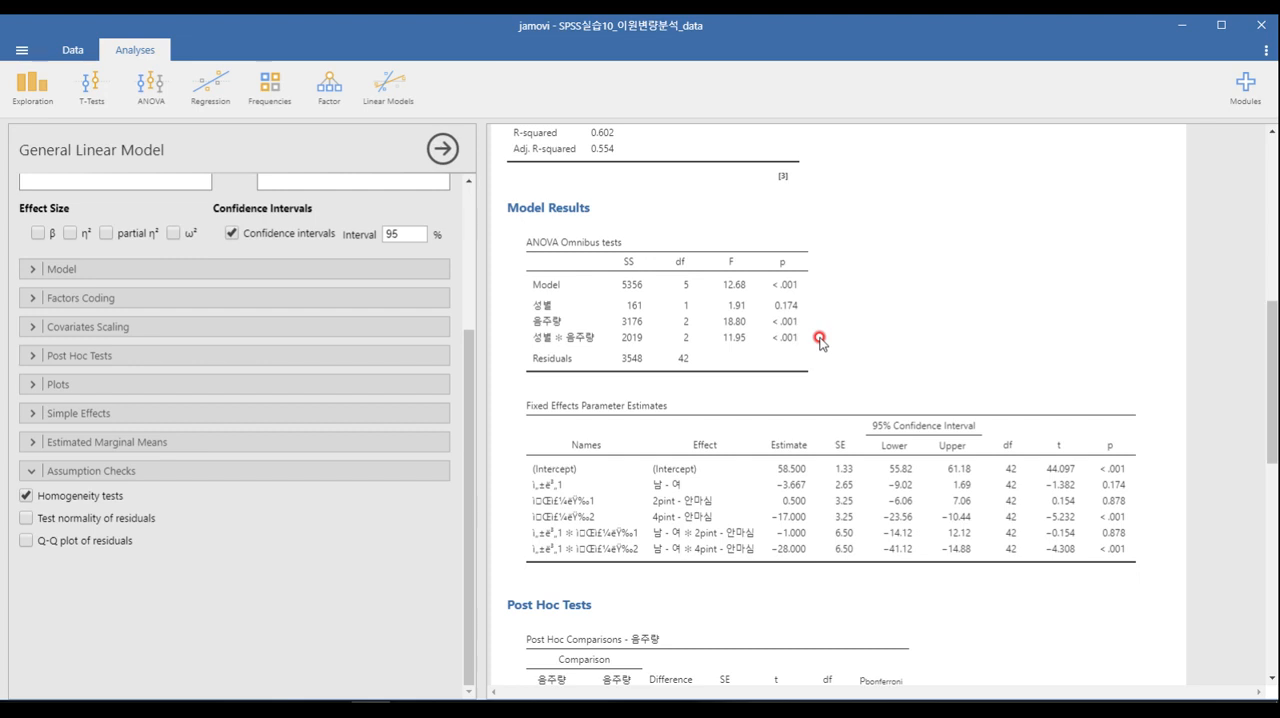
pyautogui.scroll(-10, 810, 340)
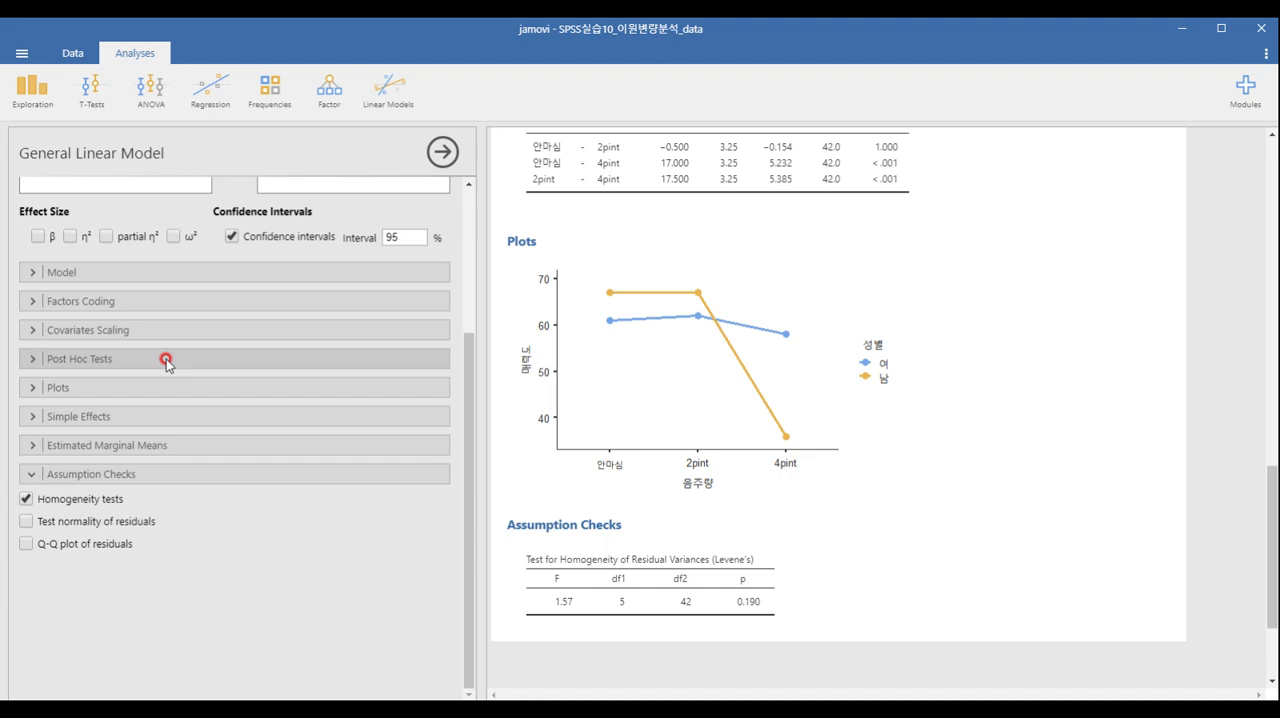
# Add the 성별 ✻ 음주량 interaction to the model's post hoc tests.
pyautogui.click(166, 360)
pyautogui.click(80, 405)
pyautogui.click(236, 392)
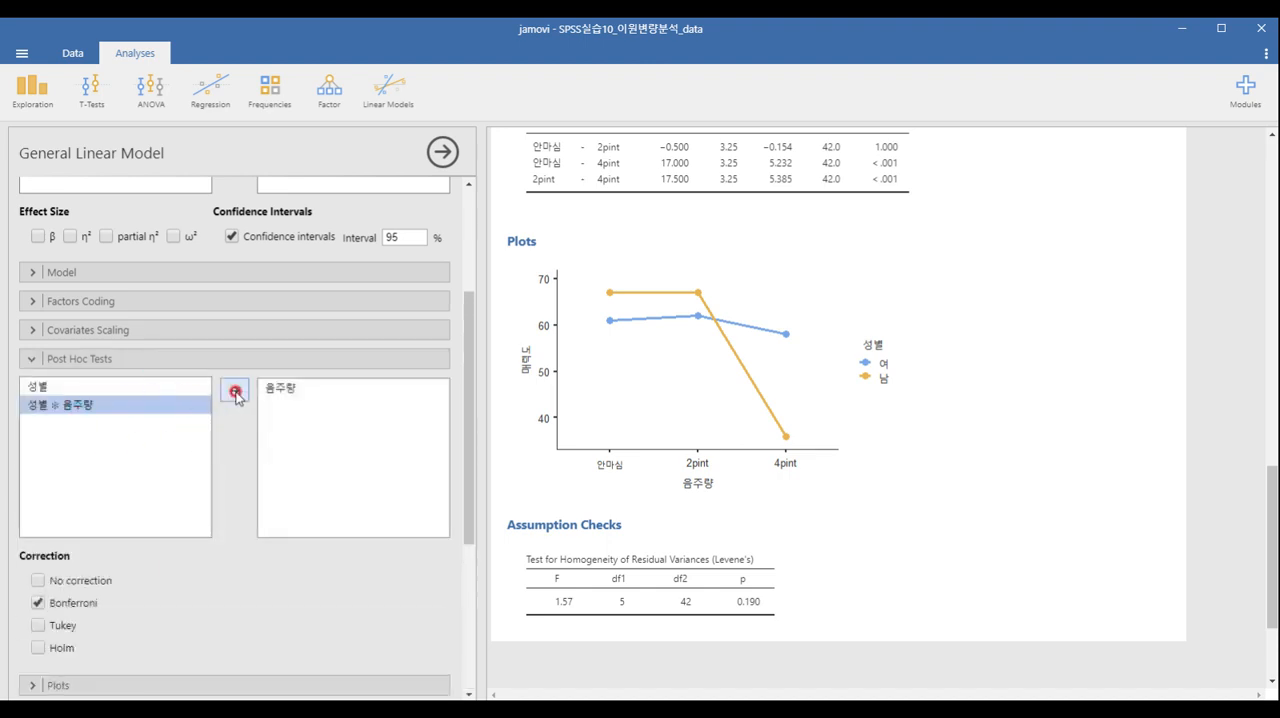
pyautogui.click(211, 358)
# Set up simple effects with 음주량 as the simple effects variable and 성별 as the moderator.
pyautogui.click(94, 413)
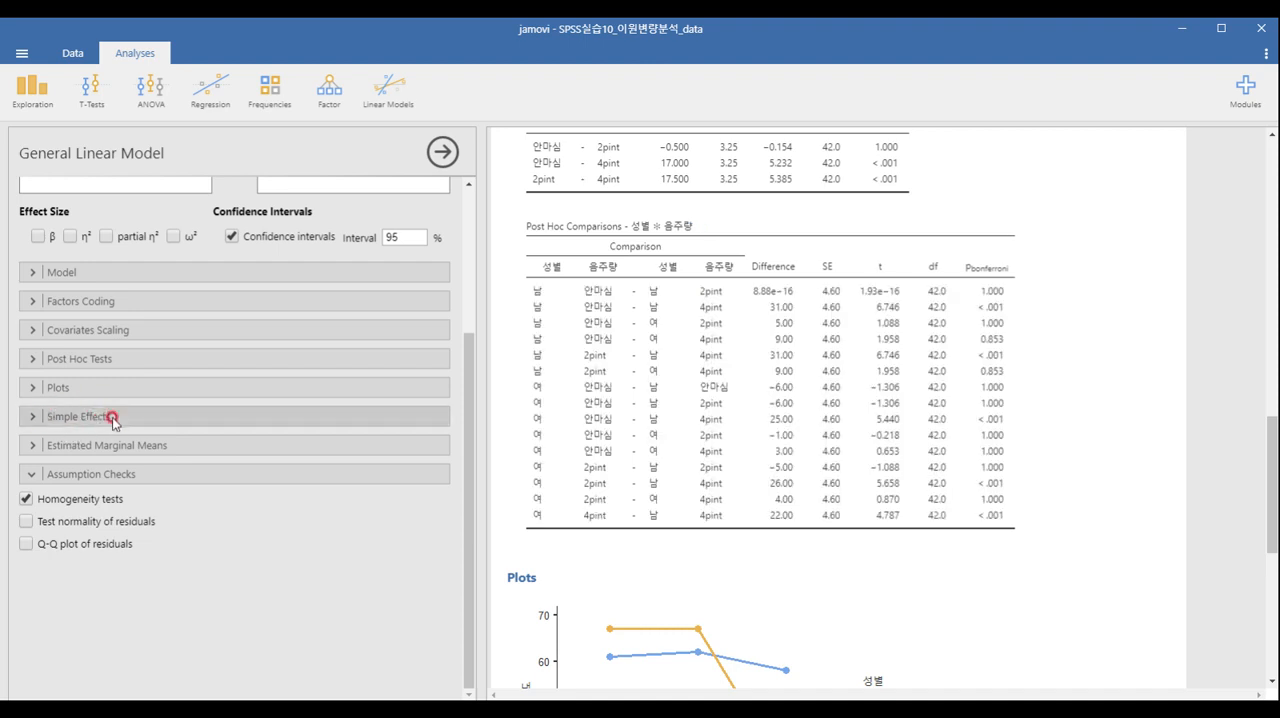
pyautogui.click(114, 420)
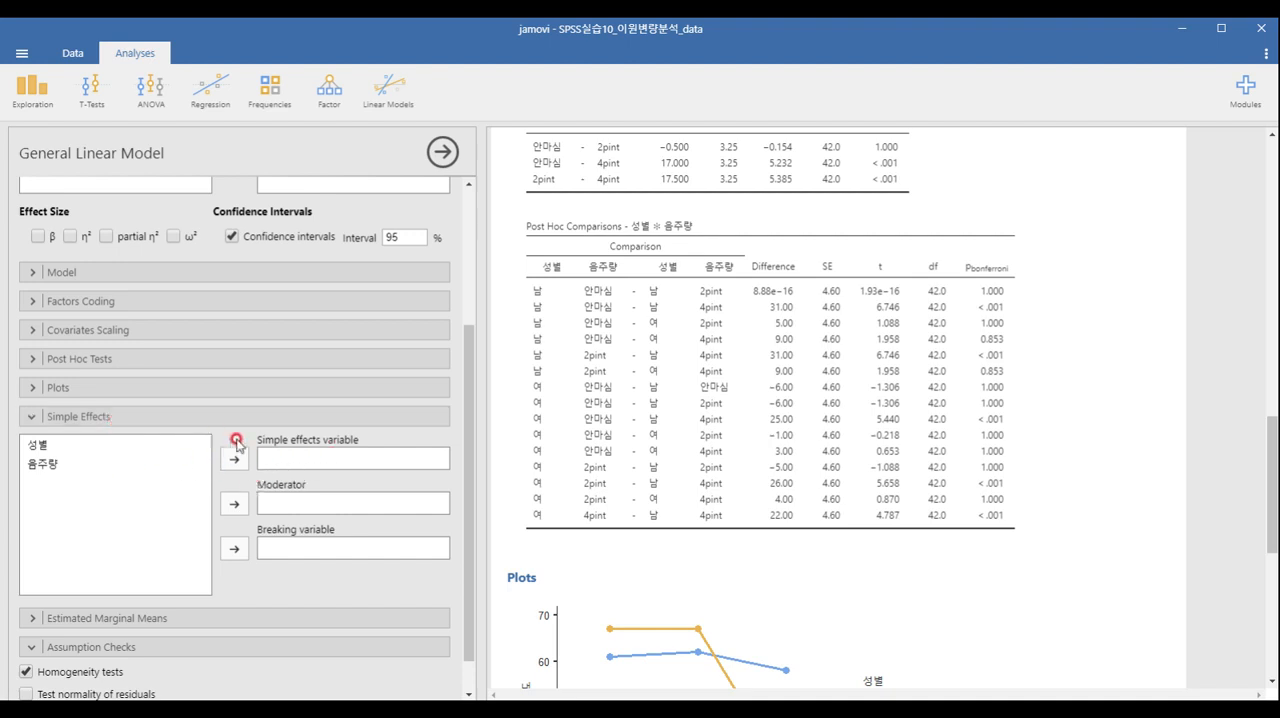
pyautogui.click(131, 464)
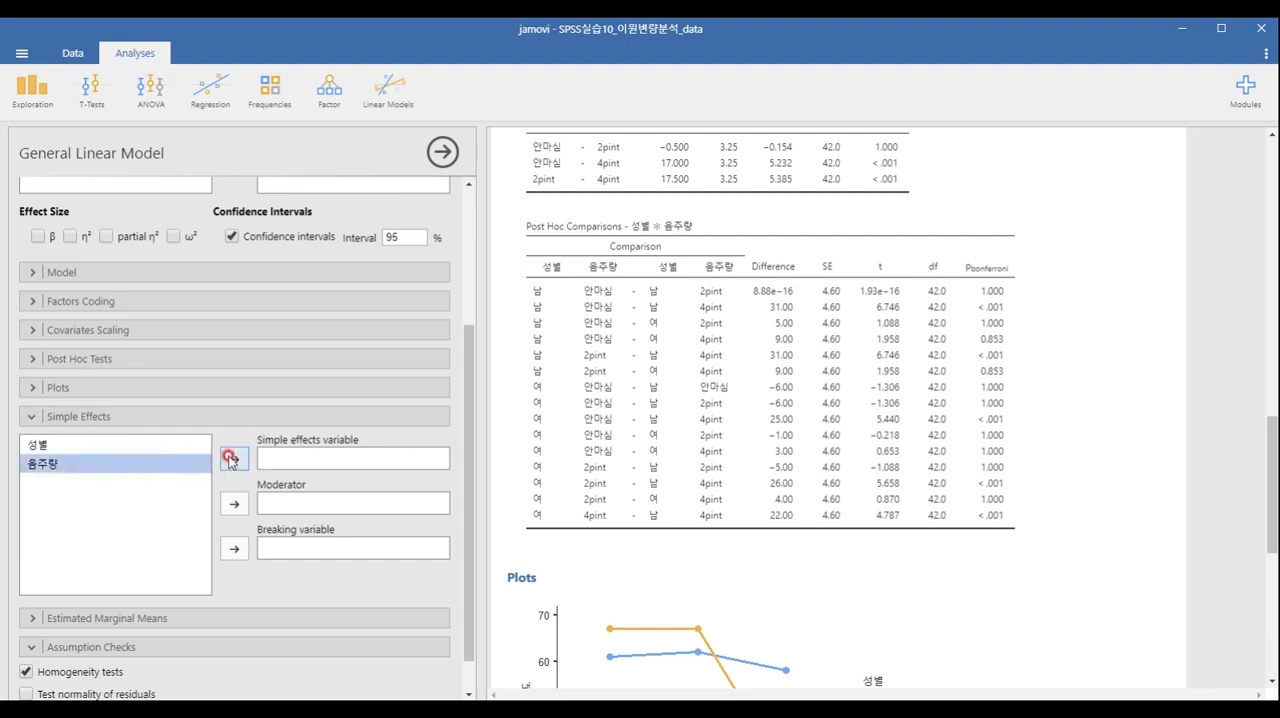
pyautogui.click(234, 458)
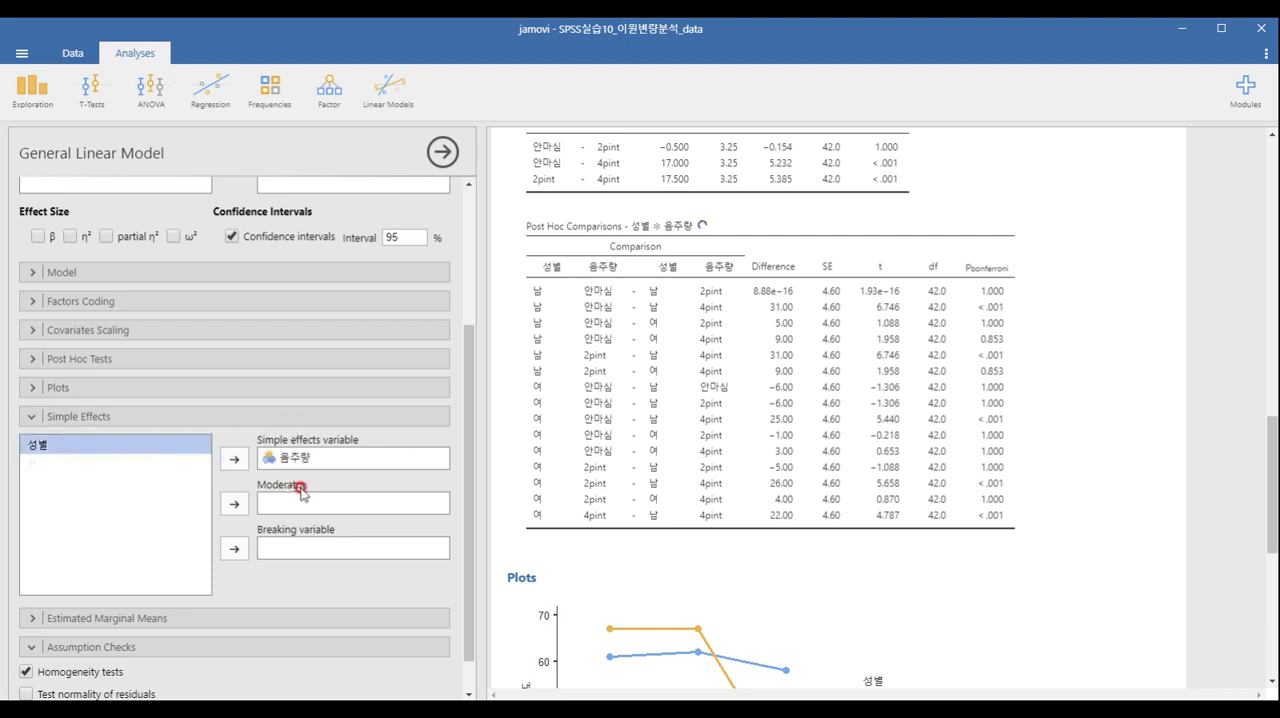
pyautogui.click(234, 503)
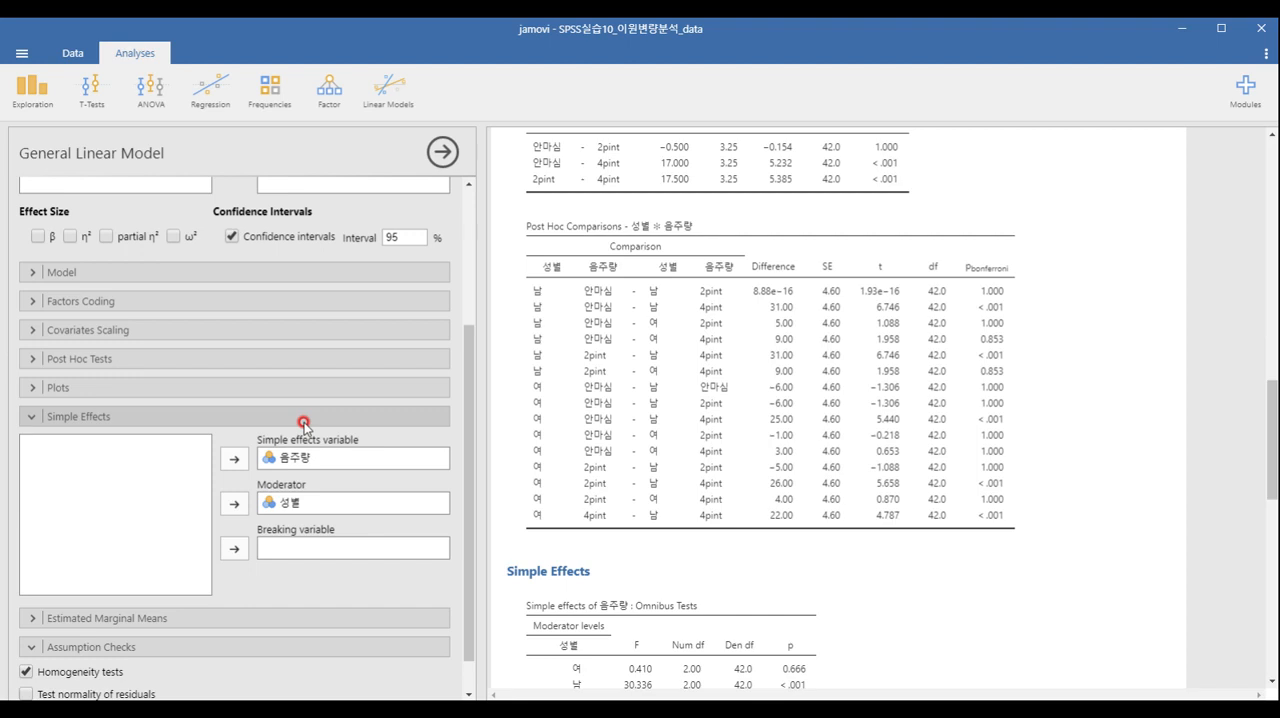
# Compare the 성별 ✻ 음주량 post hoc comparisons with the simple effects tables and the interaction plot.
pyautogui.scroll(3, 686, 445)
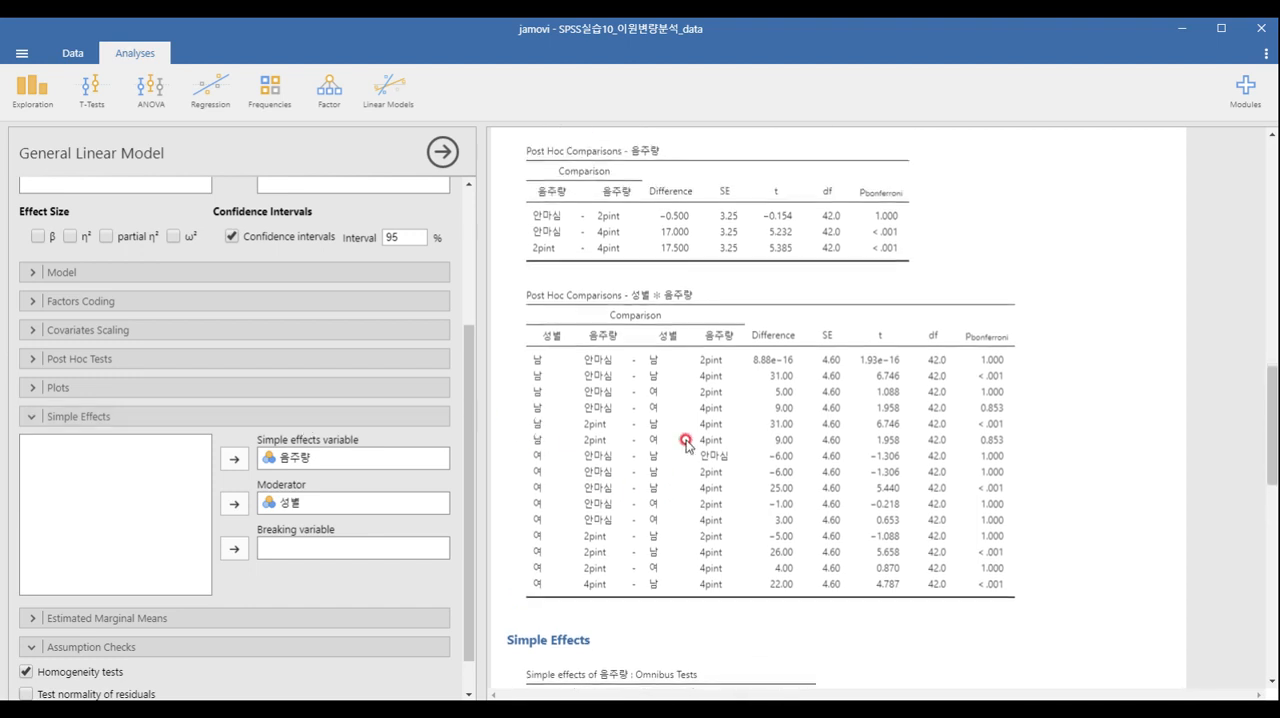
pyautogui.scroll(-1, 693, 513)
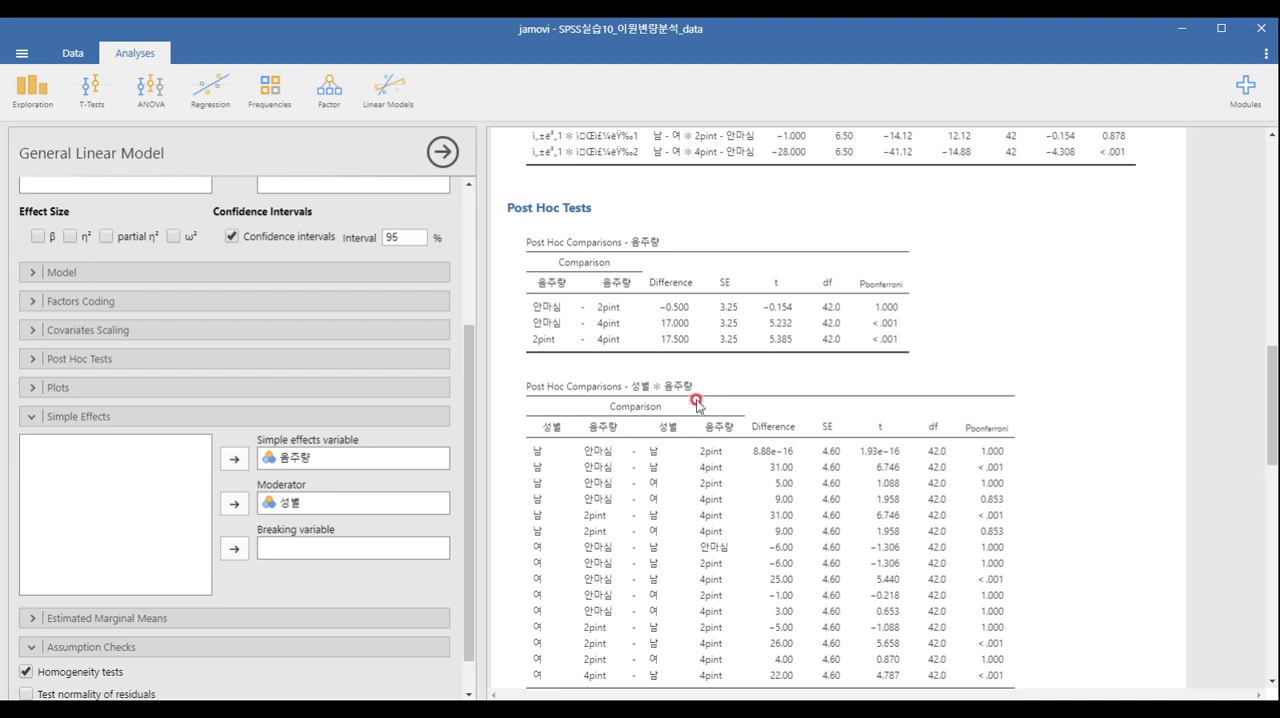
pyautogui.scroll(-1, 700, 400)
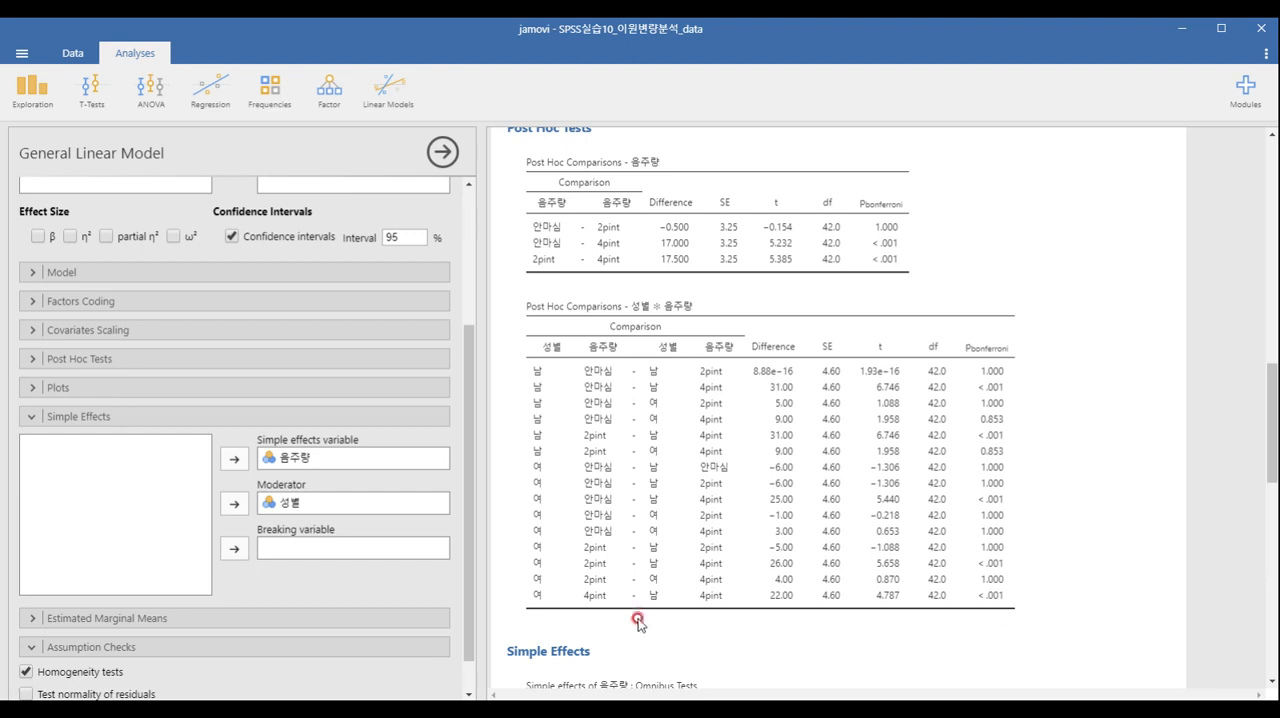
pyautogui.scroll(-4, 637, 609)
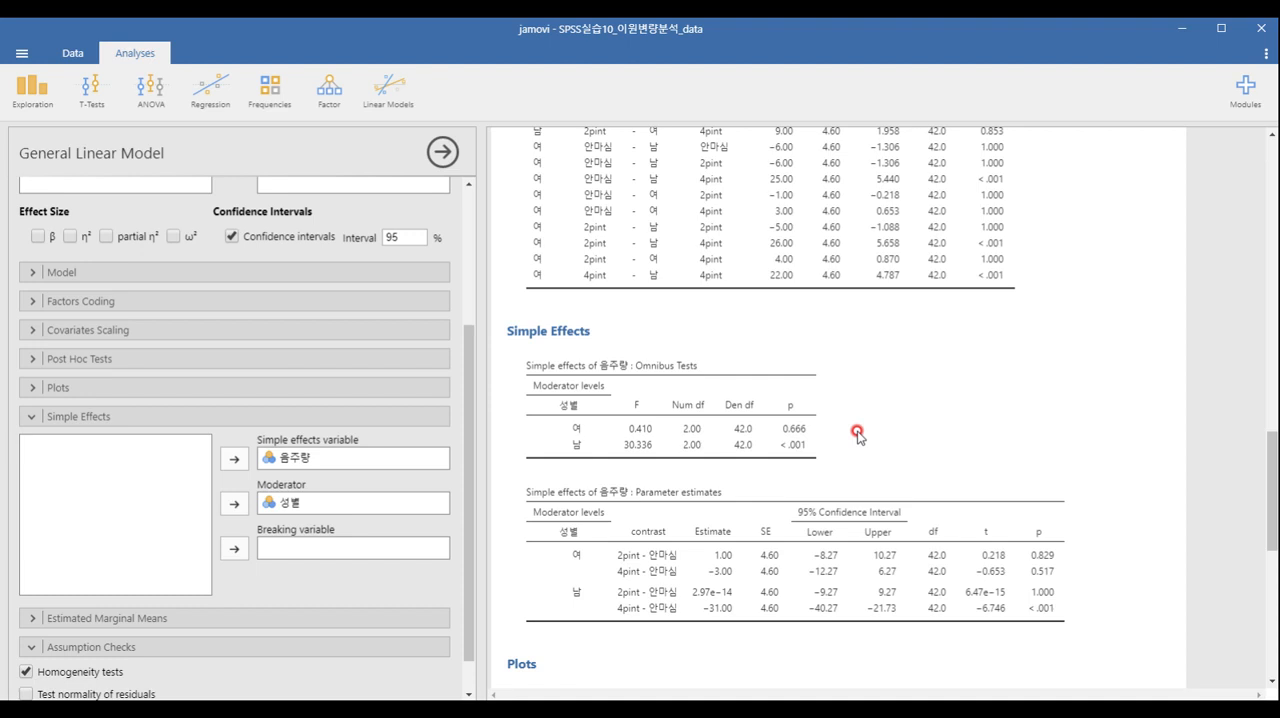
pyautogui.scroll(3, 857, 434)
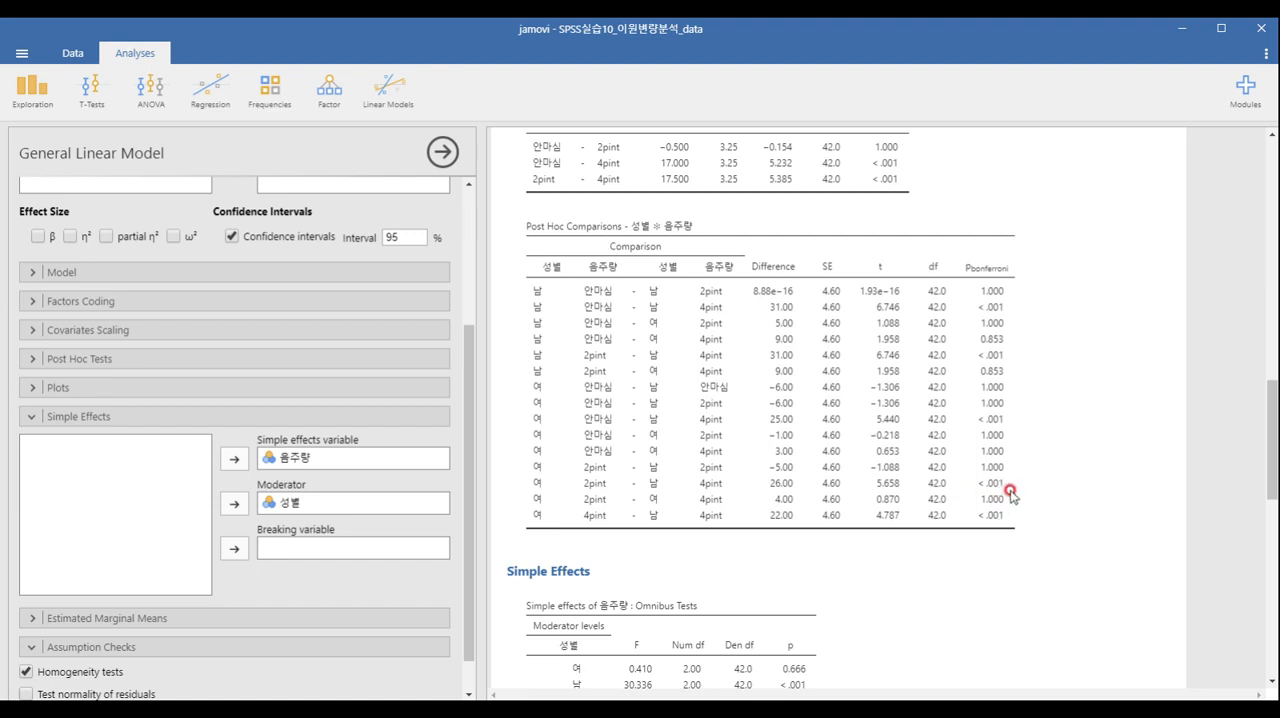
pyautogui.scroll(-3, 1010, 492)
pyautogui.scroll(-1, 1011, 493)
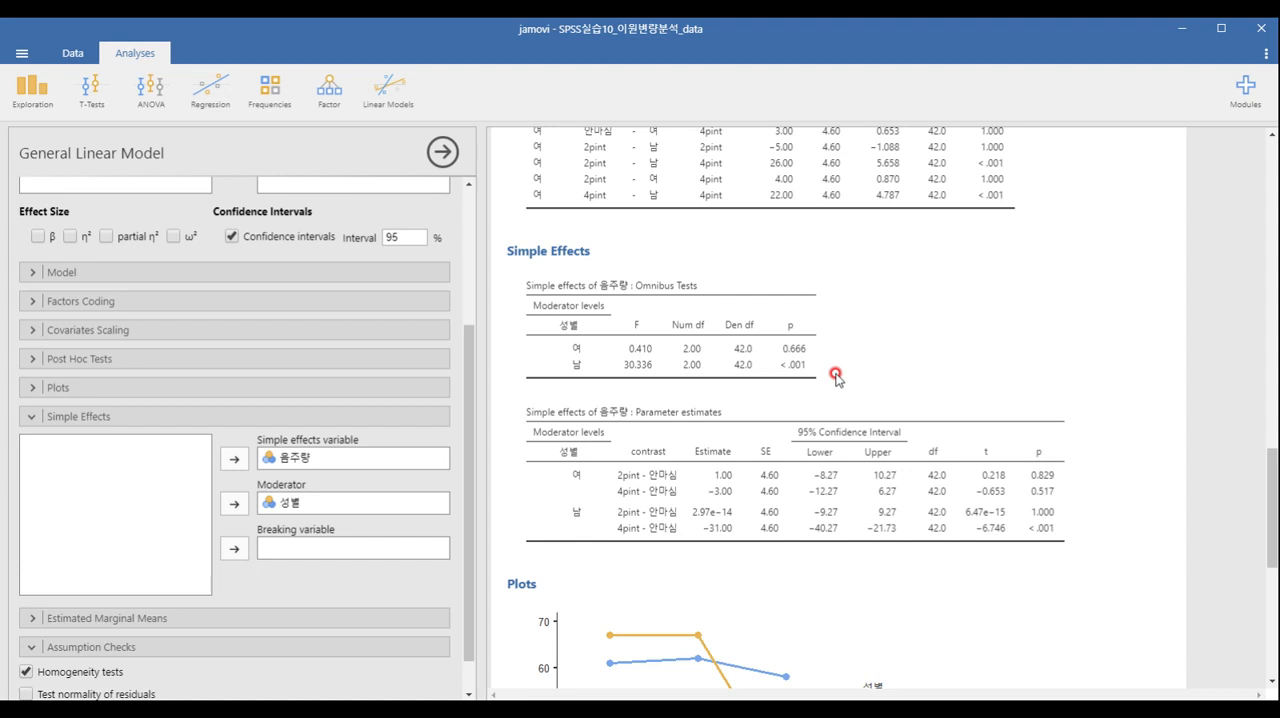
pyautogui.scroll(3, 836, 376)
pyautogui.scroll(-1, 831, 371)
pyautogui.scroll(1, 831, 371)
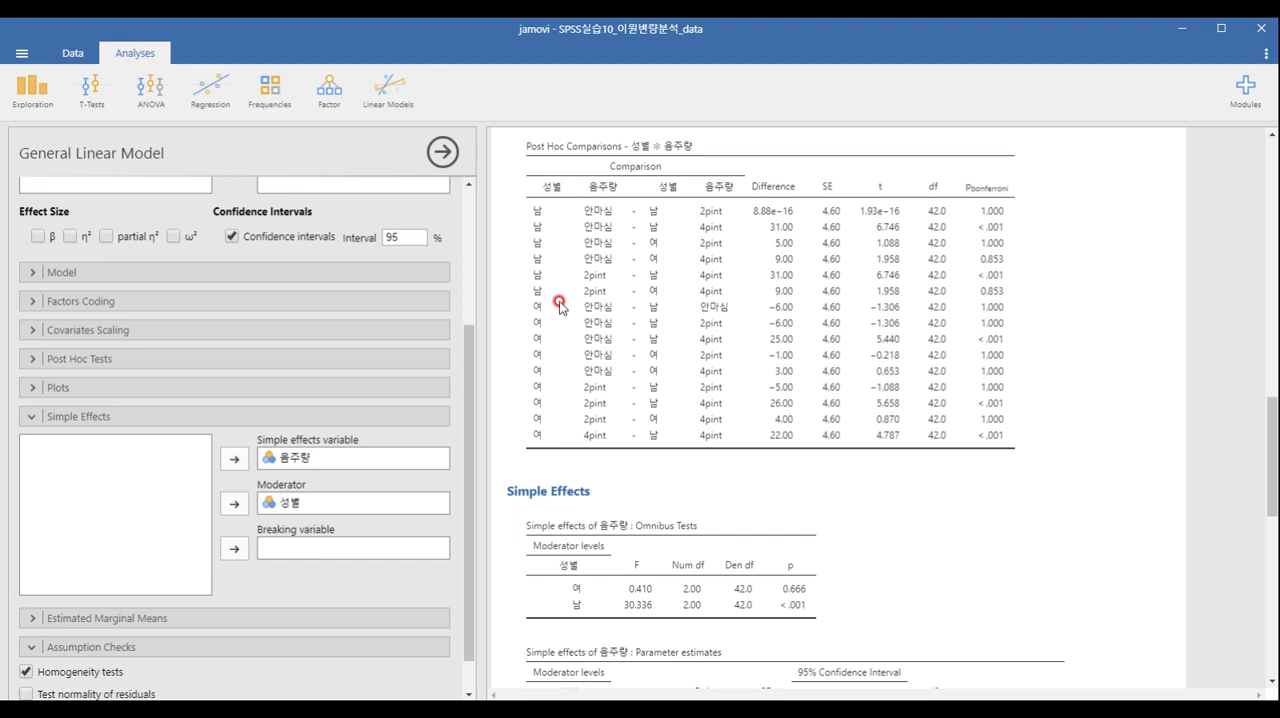
pyautogui.scroll(-5, 559, 306)
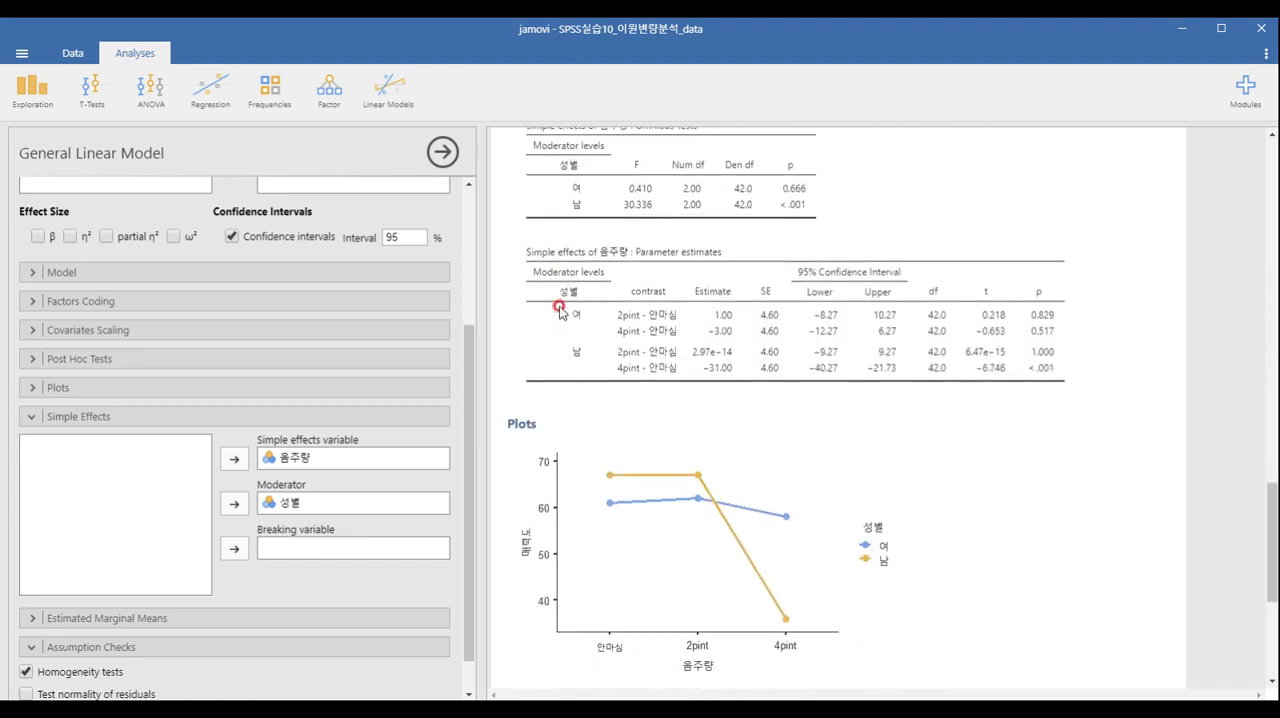
pyautogui.scroll(-1, 559, 311)
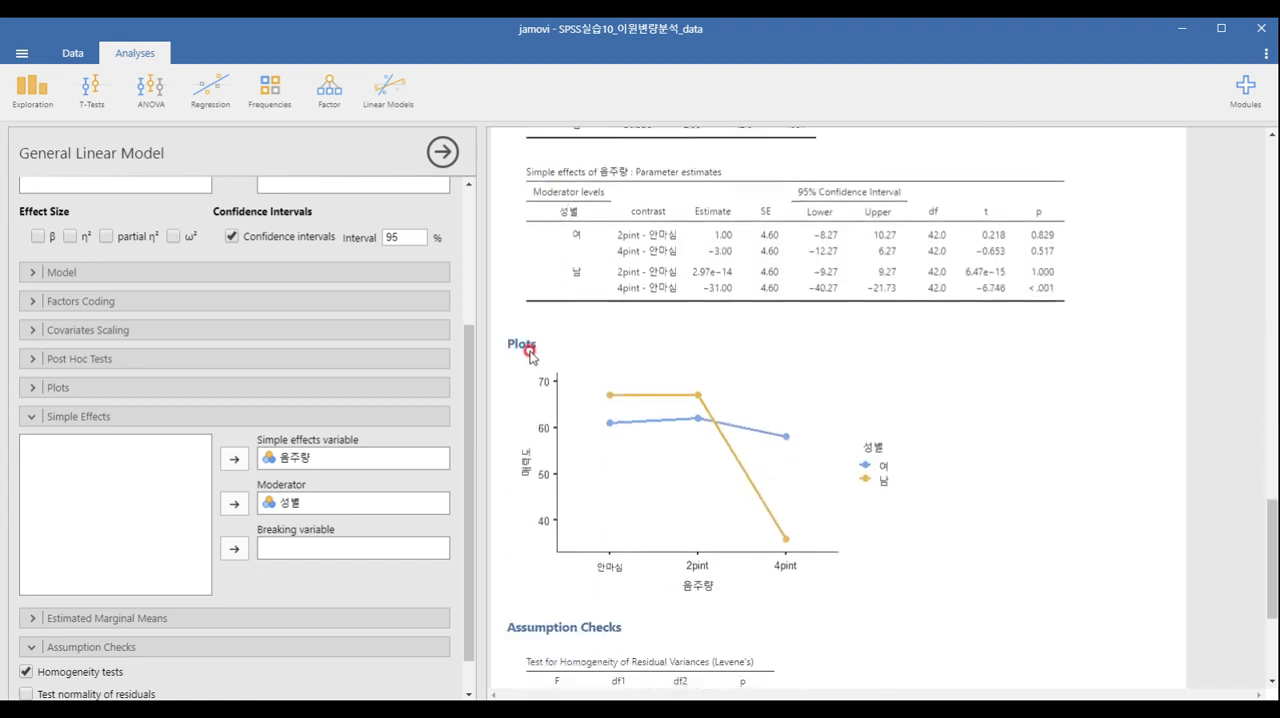